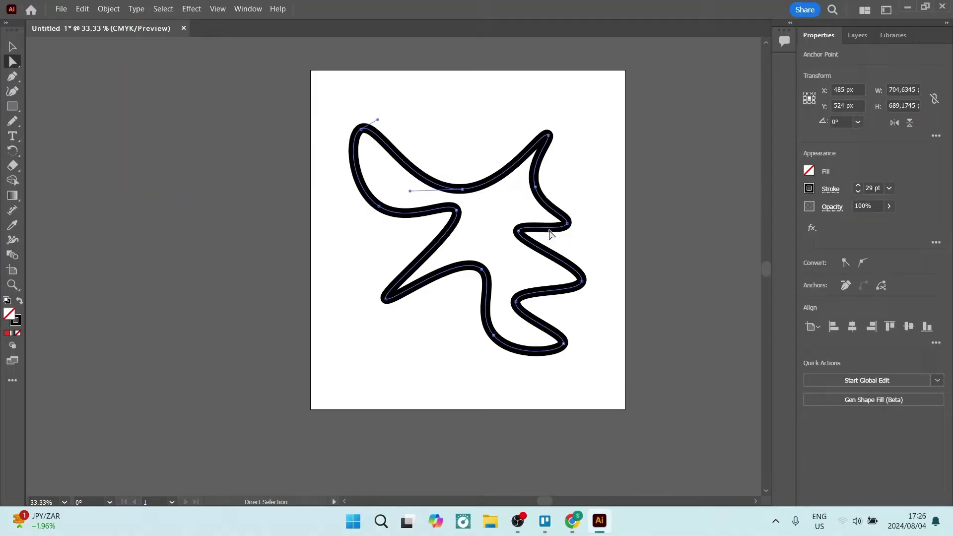
# Convert the closed wavy path's stroke to outlines and move the resulting shape slightly up and left on the artboard
pyautogui.click(108, 9)
pyautogui.moveTo(149, 330)
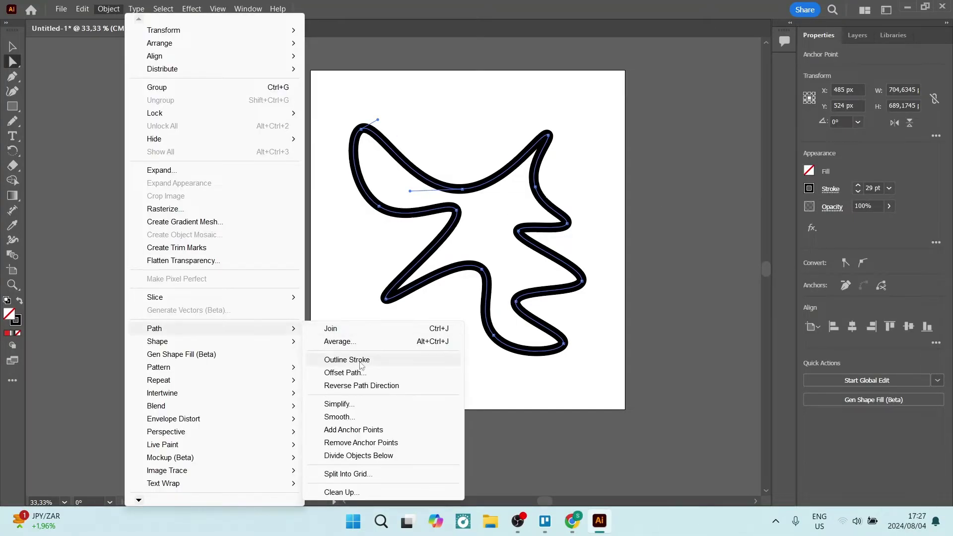
pyautogui.click(383, 360)
pyautogui.press('v')
pyautogui.moveTo(462, 187)
pyautogui.mouseDown()
pyautogui.moveTo(466, 167)
pyautogui.moveTo(456, 184)
pyautogui.mouseUp()
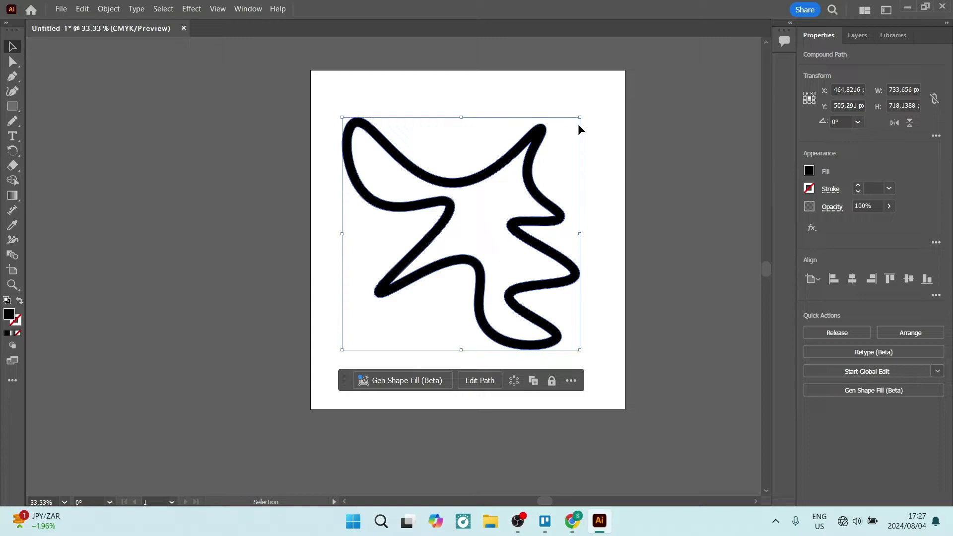
pyautogui.press('a')
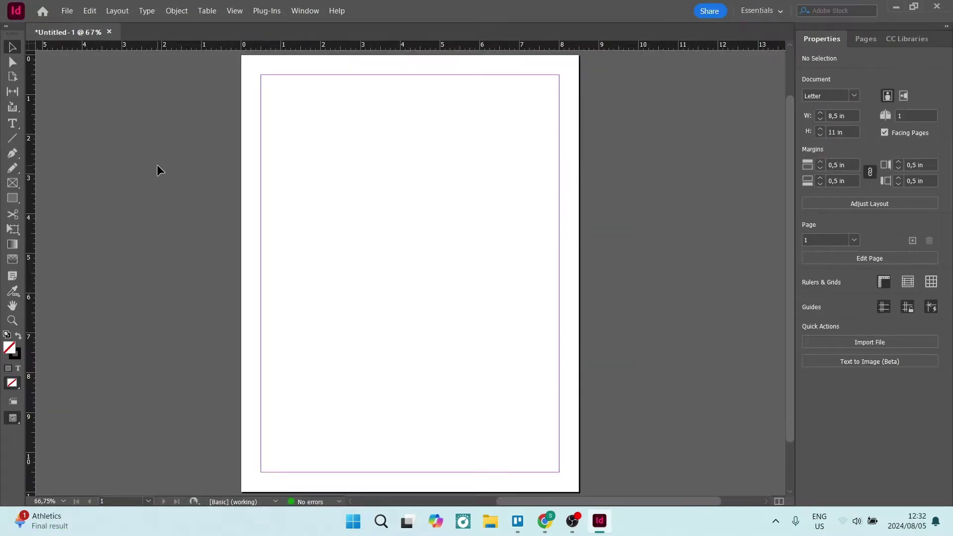
# In InDesign, set up a PDF export with the High Quality Print preset, enabling crop marks and the document bleed settings
pyautogui.click(67, 10)
pyautogui.moveTo(122, 239)
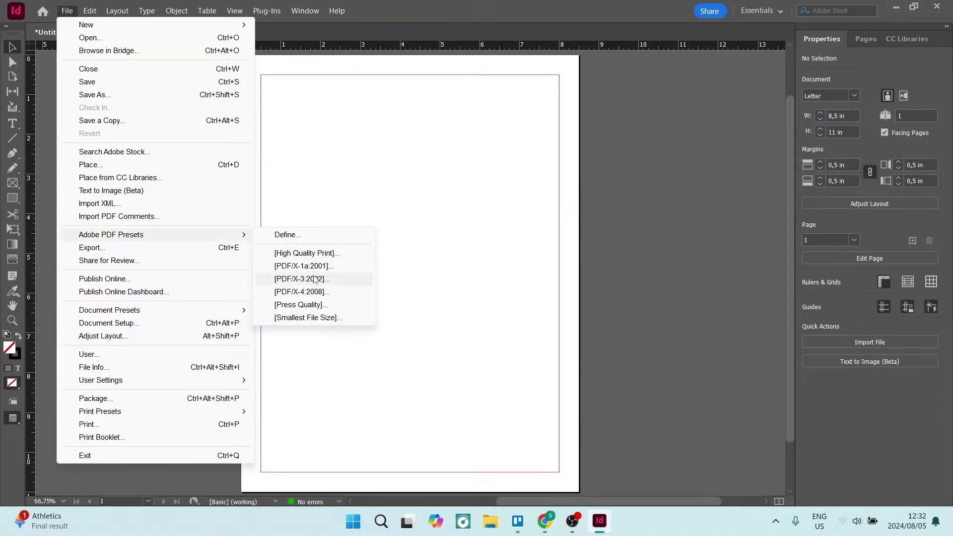
pyautogui.click(311, 253)
pyautogui.click(346, 207)
pyautogui.click(658, 394)
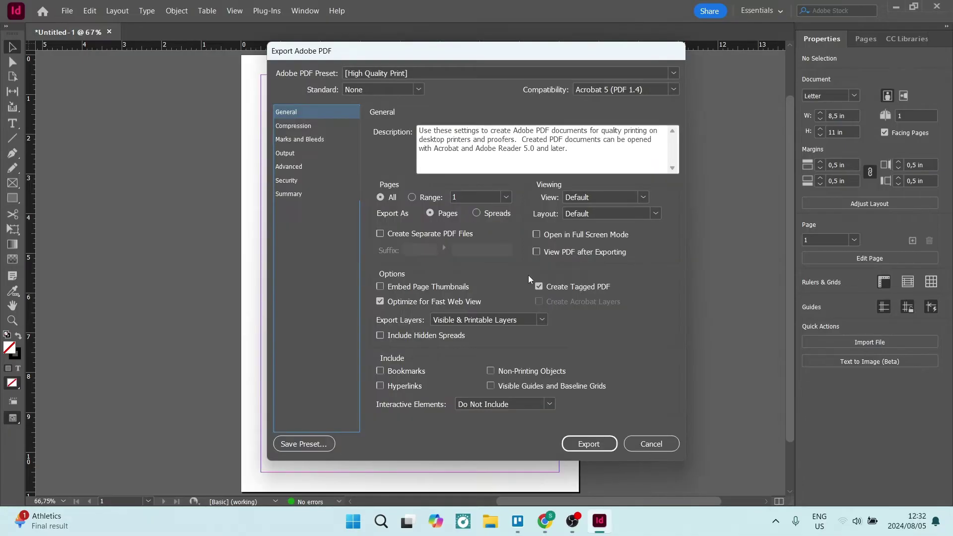
pyautogui.click(311, 139)
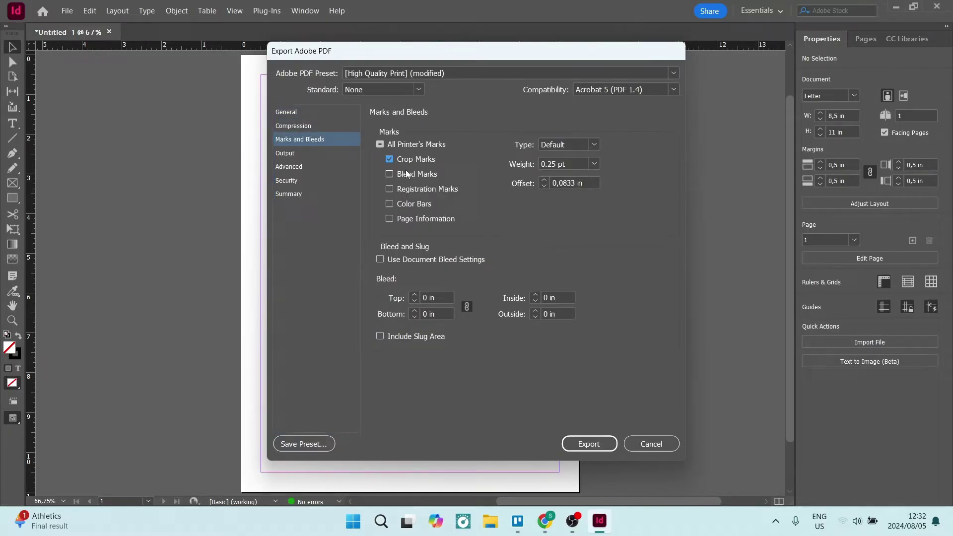
pyautogui.click(381, 259)
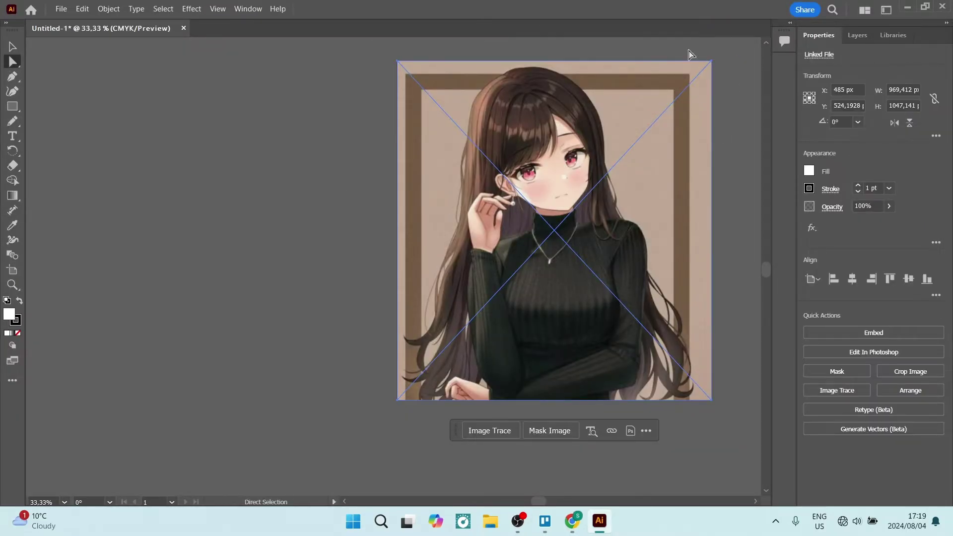
# In Illustrator, inspect the placed portrait image's edge up close at the artboard's upper-right corner
pyautogui.scroll(8, 715, 57)
pyautogui.click(681, 69)
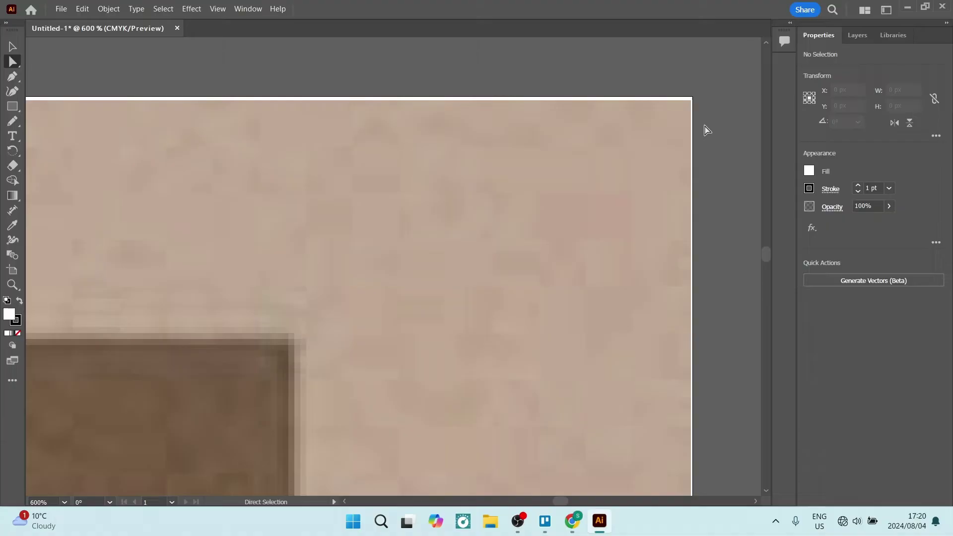
pyautogui.click(539, 191)
pyautogui.scroll(-8, 461, 214)
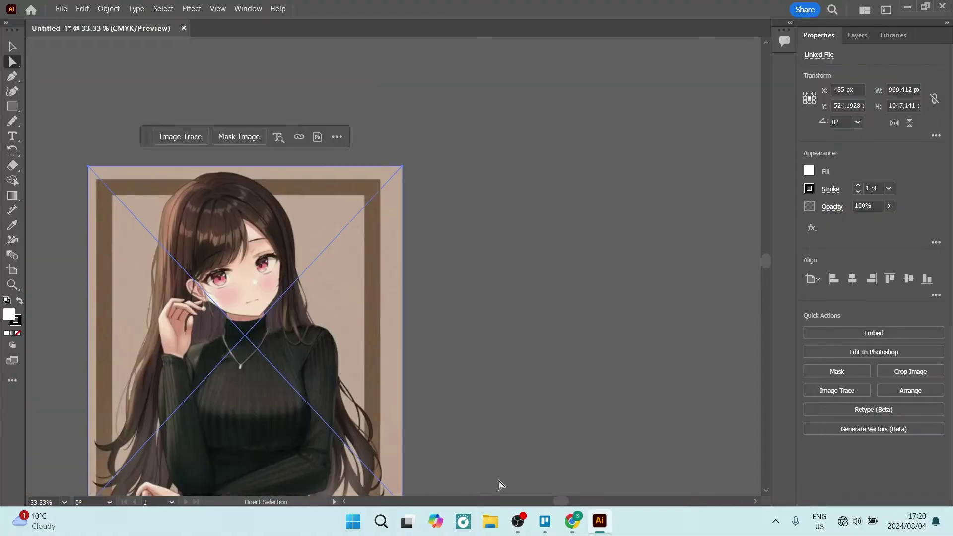
pyautogui.moveTo(560, 501); pyautogui.dragTo(545, 501)
pyautogui.moveTo(766, 266); pyautogui.dragTo(765, 272)
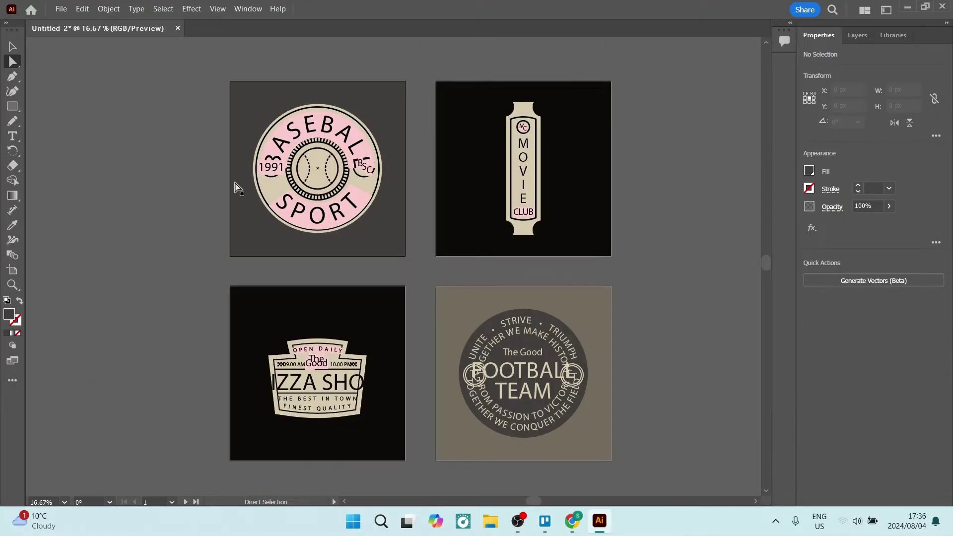
# Review the list of artboards in the badge document
pyautogui.click(249, 8)
pyautogui.click(298, 212)
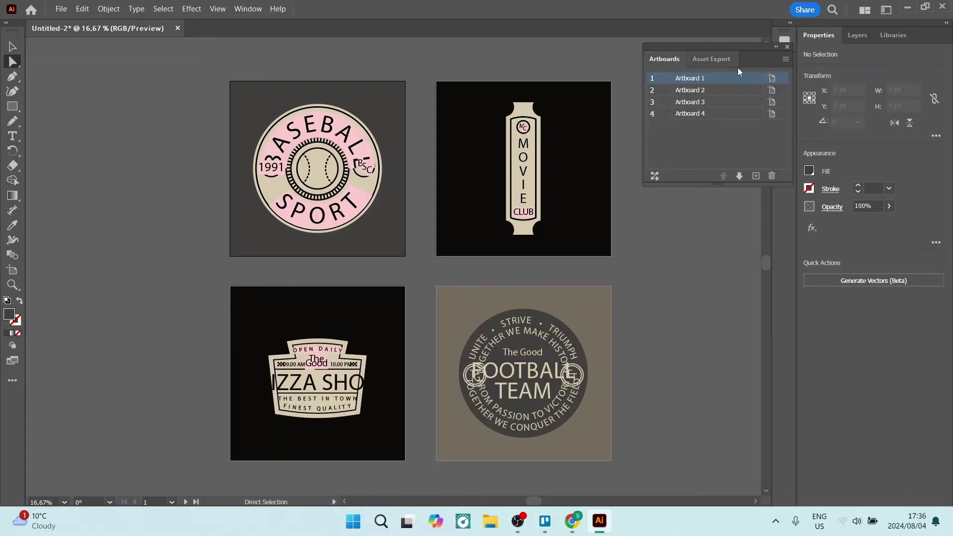
pyautogui.click(787, 46)
# Start an Export for Screens of all four artboards and set the Desktop folder as the export destination
pyautogui.click(61, 8)
pyautogui.moveTo(123, 277)
pyautogui.click(318, 276)
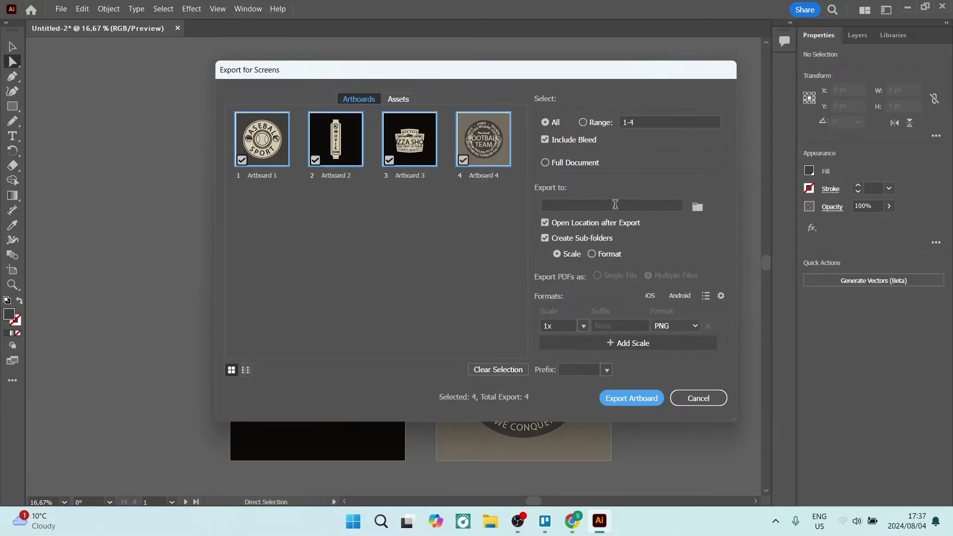
pyautogui.click(698, 207)
pyautogui.click(772, 485)
# Examine the available export formats and the Adobe PDF presets in the format settings
pyautogui.click(676, 326)
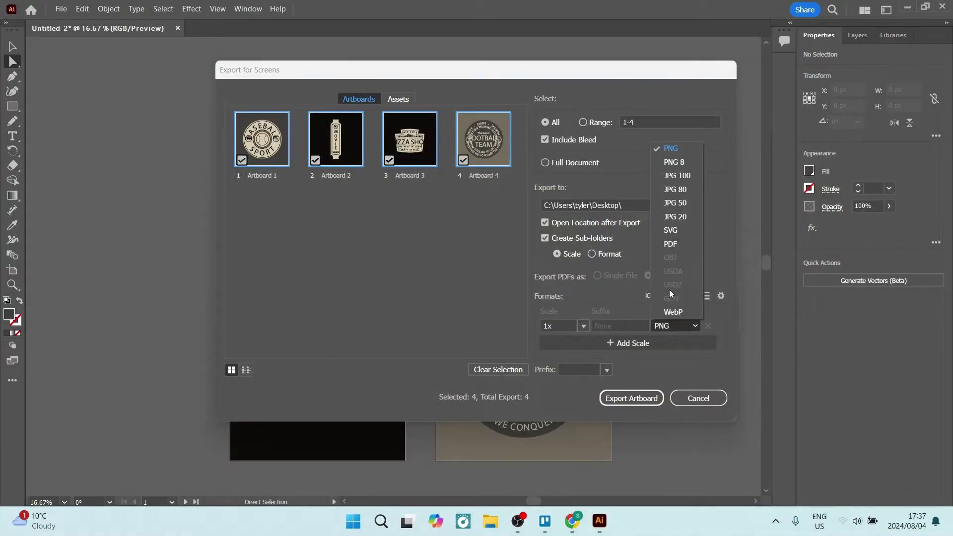
pyautogui.click(669, 290)
pyautogui.click(720, 296)
pyautogui.click(522, 123)
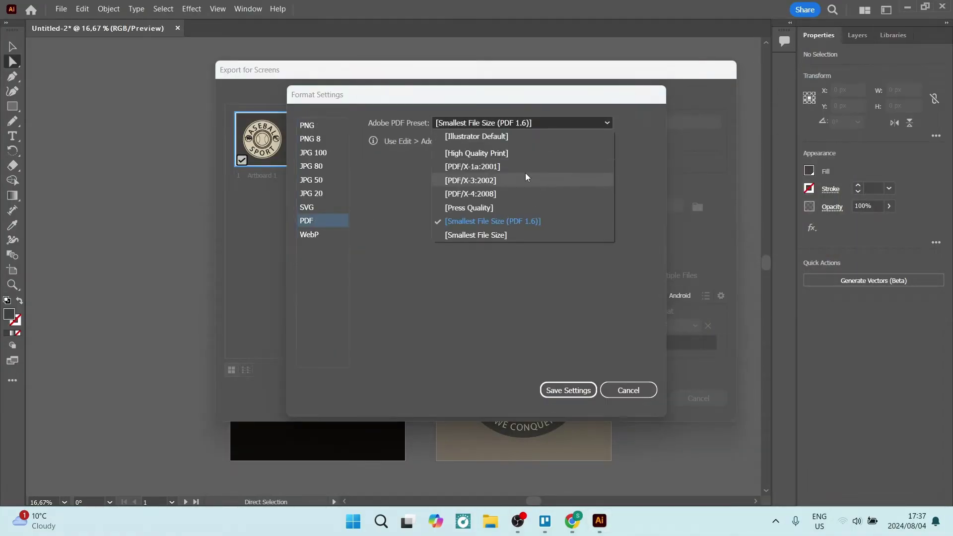
pyautogui.press('Escape')
pyautogui.press('Escape')
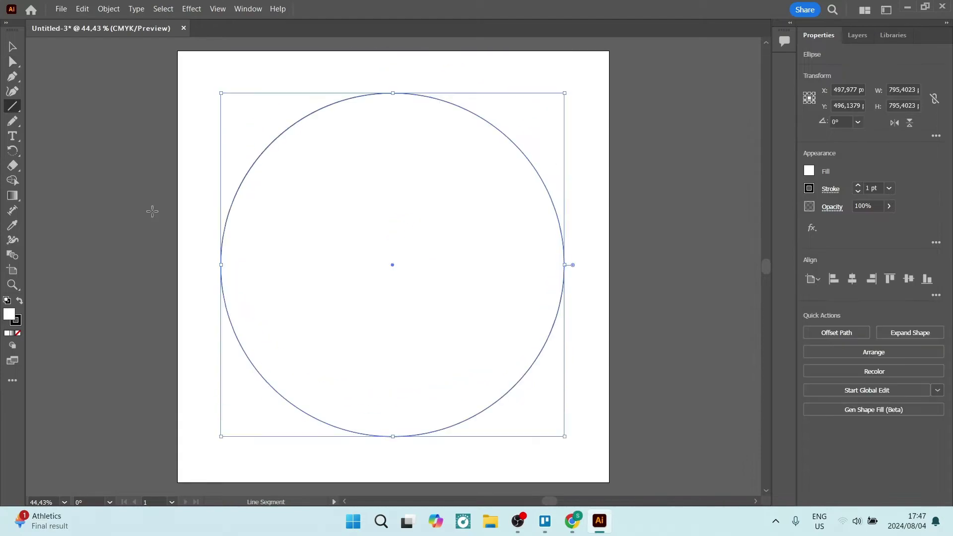
# Draw a vertical line from the circle's centre past its top edge and rotate copies about the centre to form seven equal divisions
pyautogui.press('v')
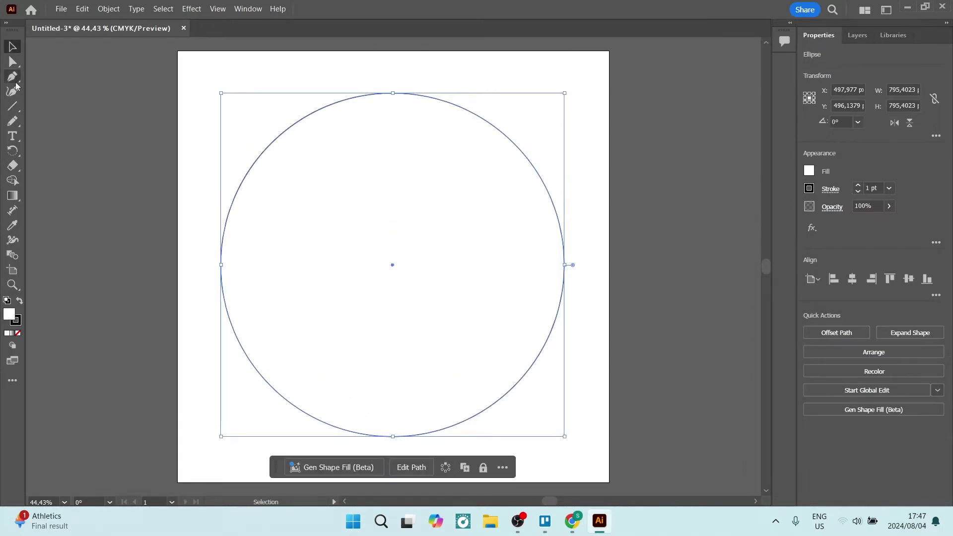
pyautogui.click(12, 106)
pyautogui.moveTo(393, 261); pyautogui.dragTo(393, 76)
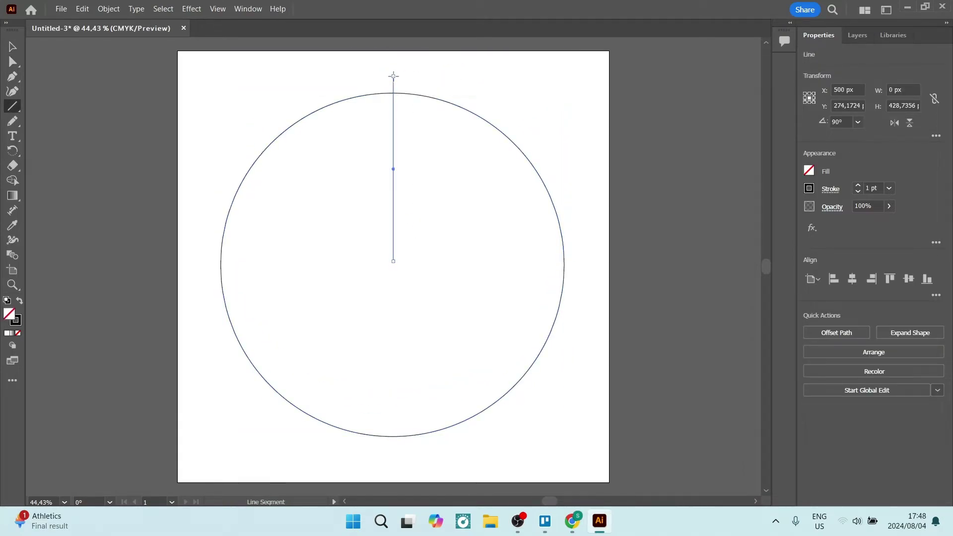
pyautogui.moveTo(394, 262); pyautogui.dragTo(394, 265)
pyautogui.keyDown('alt'); pyautogui.click(394, 266); pyautogui.keyUp('alt')
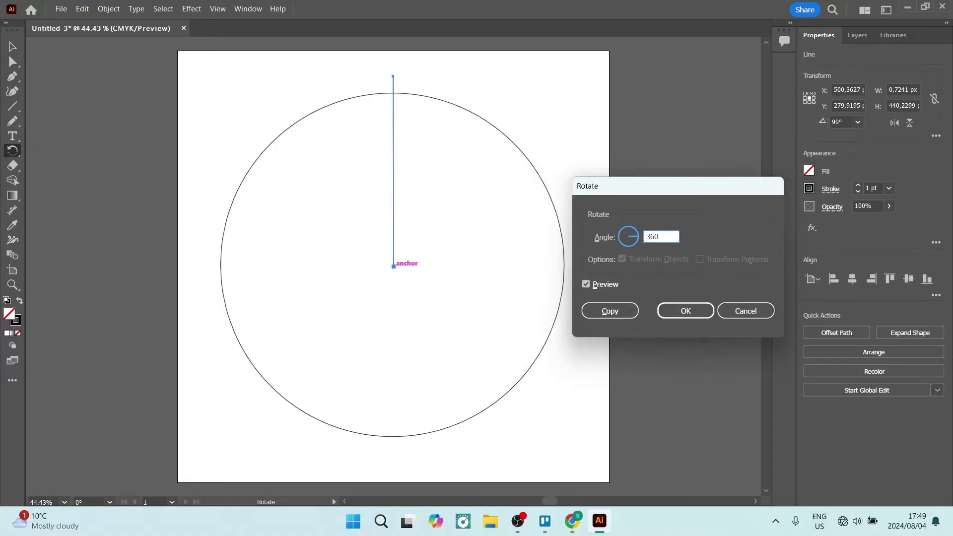
pyautogui.click(609, 311)
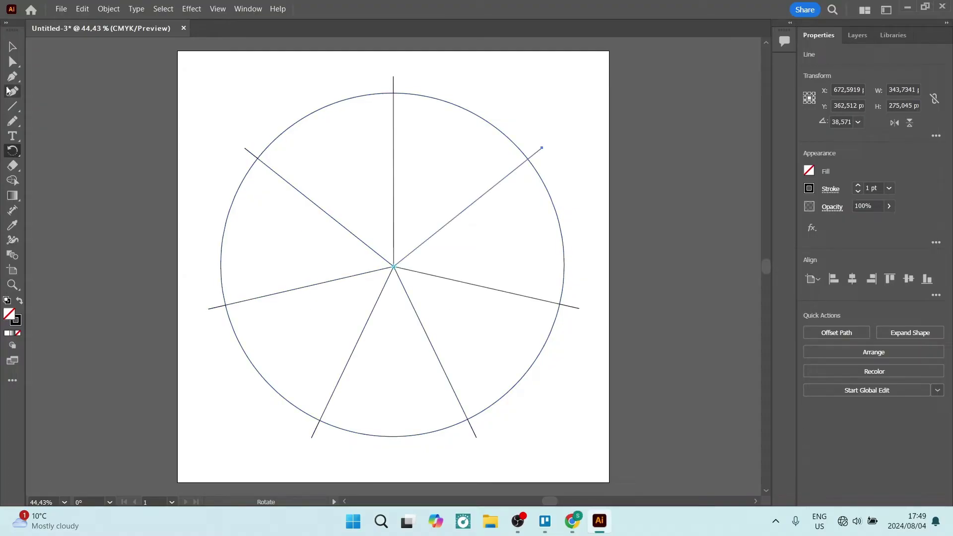
# Select the circle with all its lines and fill the slice clockwise from the vertical line with blue using Shape Builder
pyautogui.click(12, 46)
pyautogui.moveTo(185, 61); pyautogui.dragTo(481, 341)
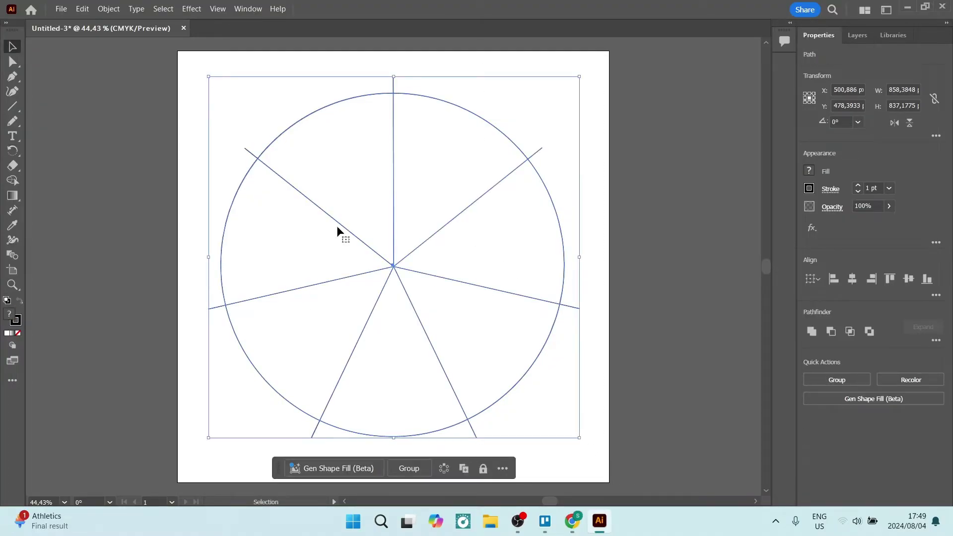
pyautogui.click(12, 180)
pyautogui.click(808, 170)
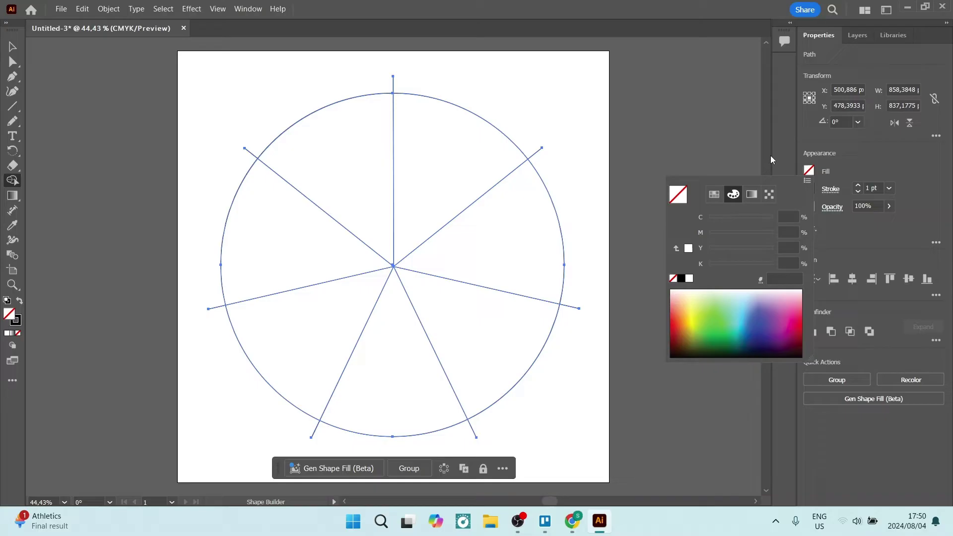
pyautogui.click(759, 329)
pyautogui.click(460, 162)
# Fill the next three slices clockwise from the blue one with red, yellow and green using Shape Builder
pyautogui.click(809, 170)
pyautogui.click(800, 329)
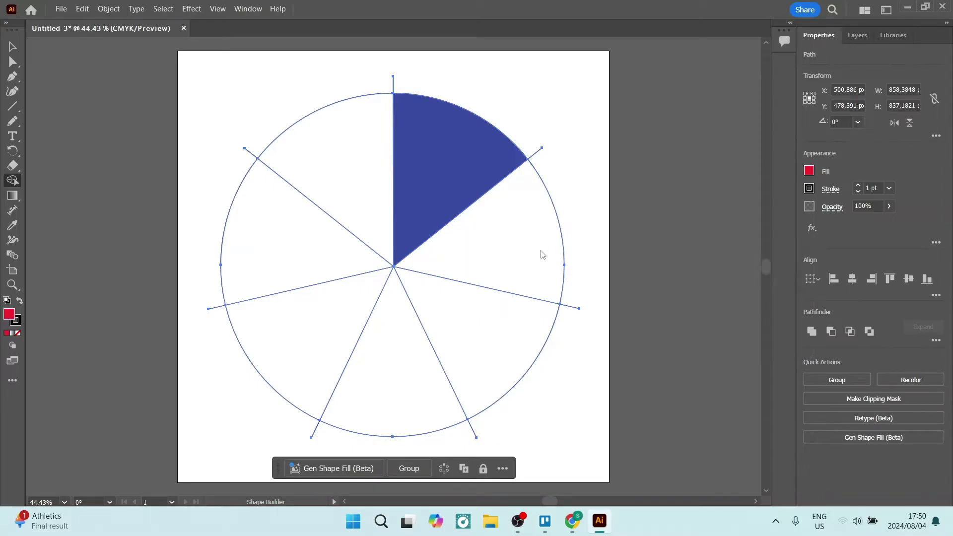
pyautogui.click(543, 254)
pyautogui.click(809, 170)
pyautogui.click(696, 319)
pyautogui.click(480, 342)
pyautogui.click(809, 171)
pyautogui.click(719, 336)
pyautogui.click(397, 357)
# Fill the lower-left slice light blue, the upper-left slice lime green and the remaining slice between them salmon pink
pyautogui.click(808, 170)
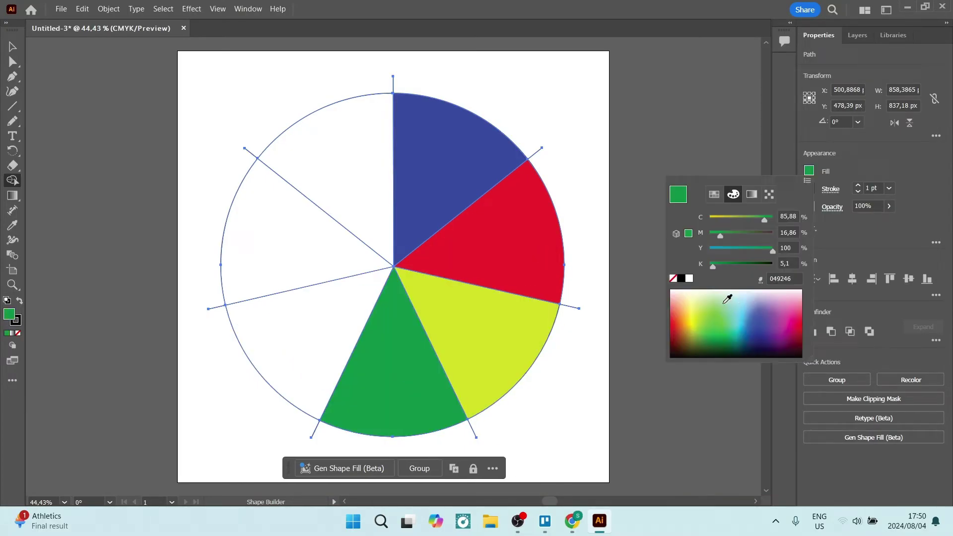
pyautogui.click(737, 311)
pyautogui.click(309, 322)
pyautogui.click(809, 171)
pyautogui.click(702, 314)
pyautogui.click(353, 202)
pyautogui.click(809, 170)
pyautogui.click(677, 296)
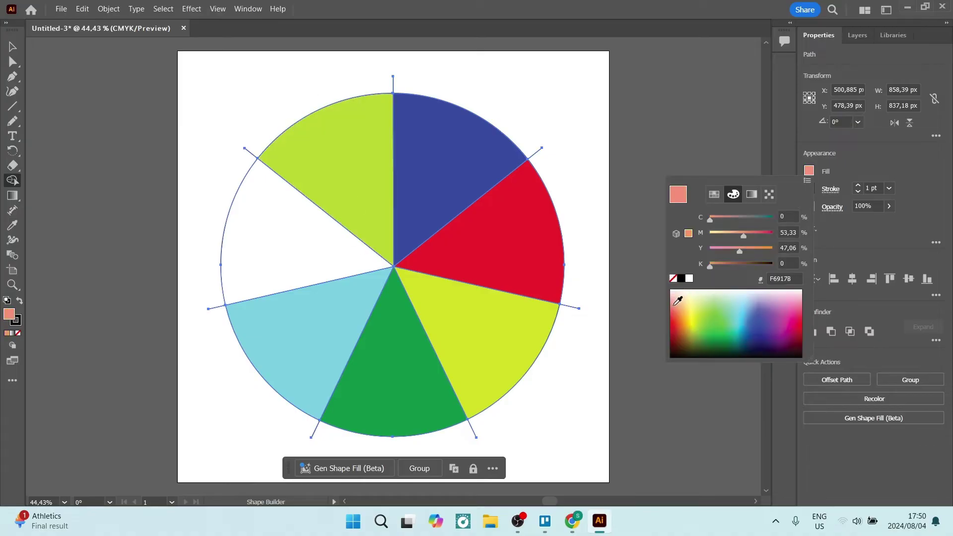
pyautogui.click(286, 236)
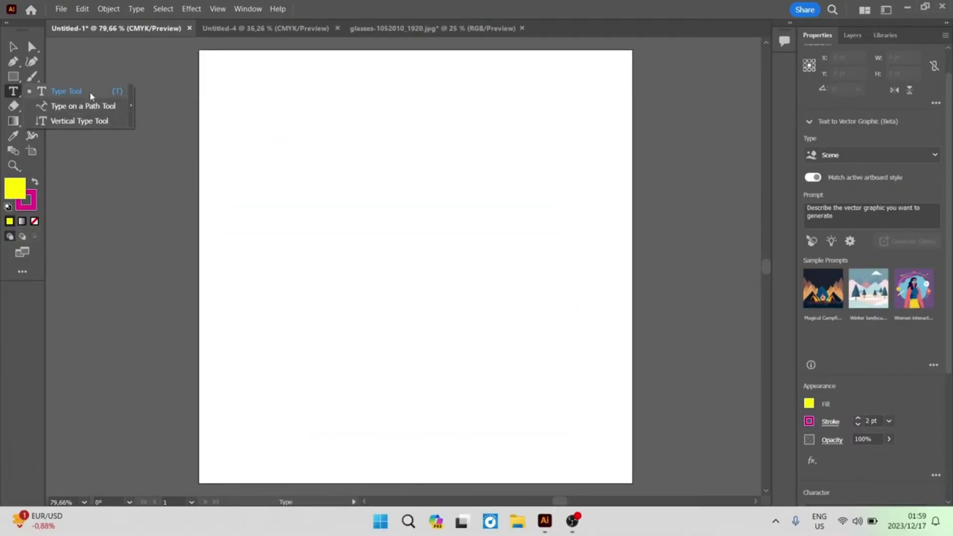
# Place a point-type Lorem ipsum heading at the artboard's top and an area-type text frame about 390 by 332 pt below it
pyautogui.click(97, 92)
pyautogui.click(255, 104)
pyautogui.moveTo(261, 194); pyautogui.dragTo(564, 451)
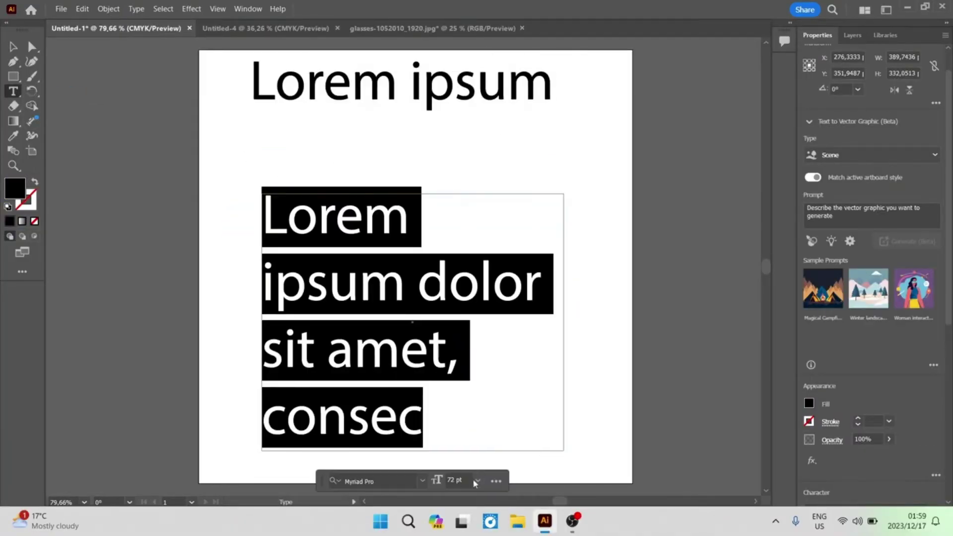
# Set the area text to 48 pt in the Showcard Gothic font
pyautogui.click(478, 480)
pyautogui.click(481, 434)
pyautogui.click(423, 481)
pyautogui.scroll(-5, 481, 366)
pyautogui.click(481, 383)
pyautogui.press('Escape')
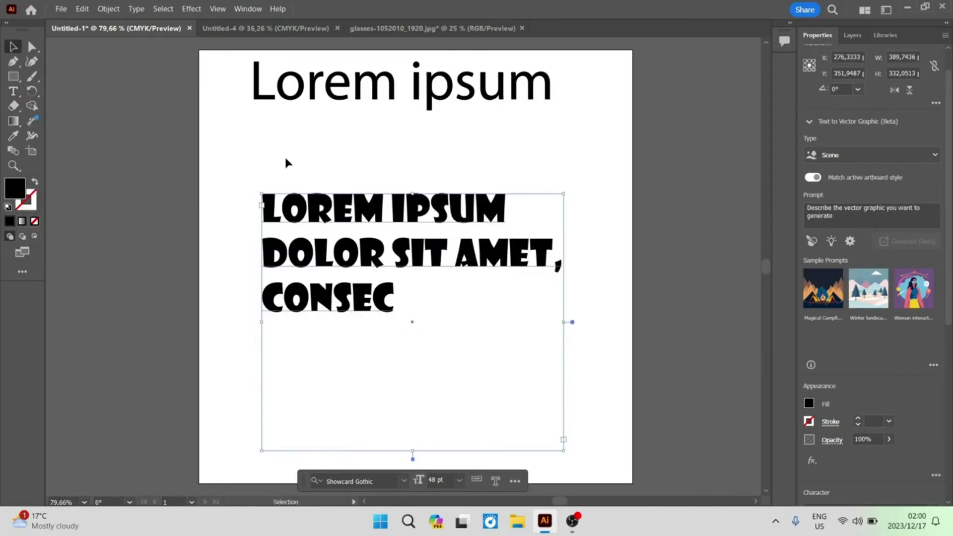
# Select the Lorem ipsum heading and inspect its transform values, reference point and bounding box
pyautogui.click(328, 85)
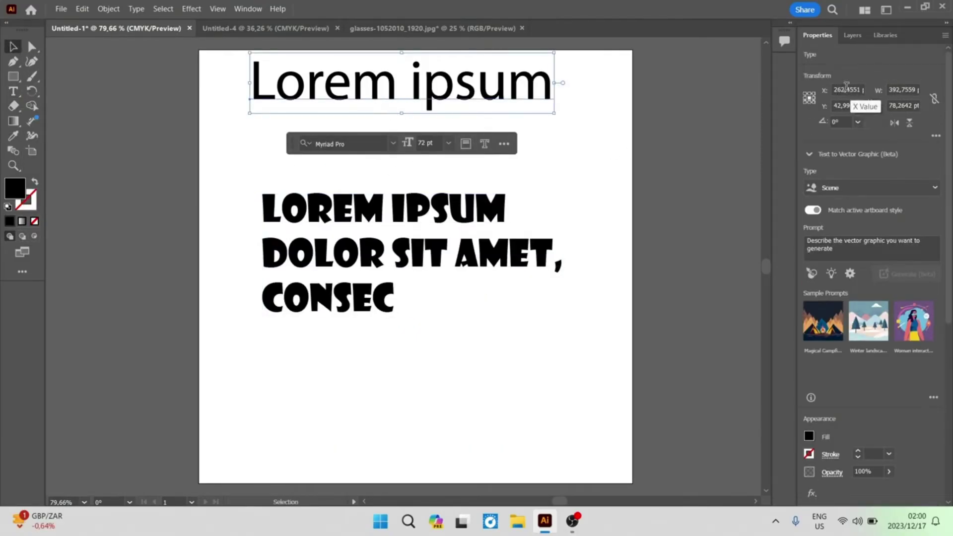
pyautogui.click(810, 98)
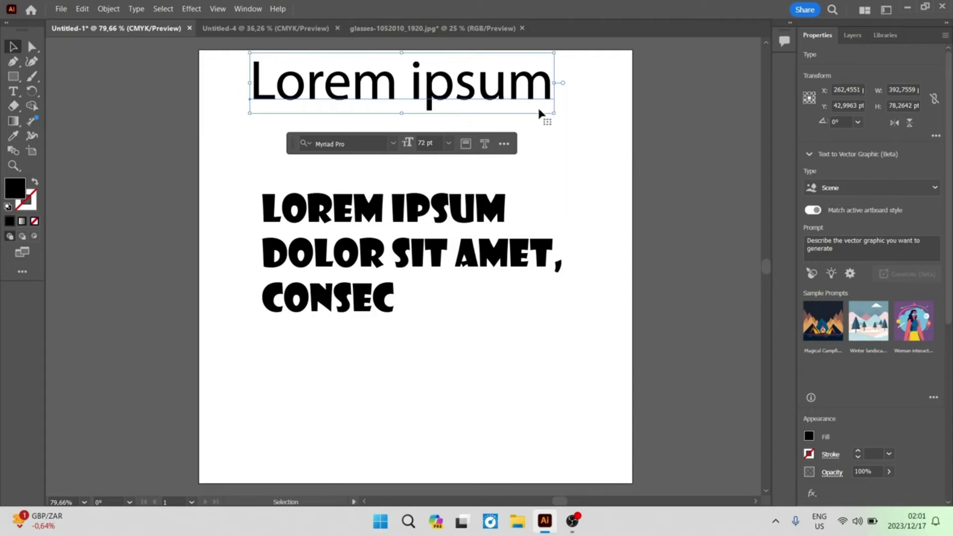
pyautogui.moveTo(540, 113); pyautogui.dragTo(403, 95)
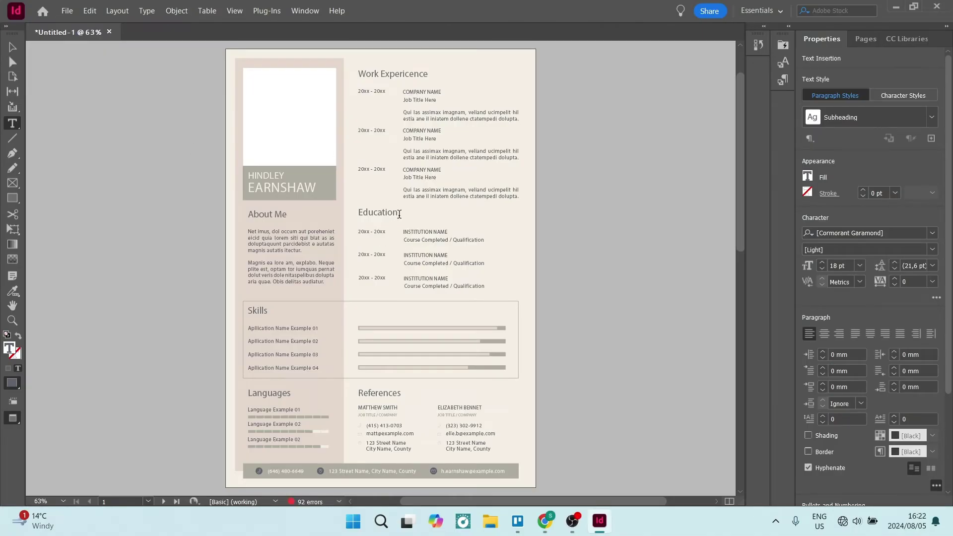
# In InDesign, create a character style for the selected Education heading and name it HIGHLIGHT
pyautogui.click(305, 10)
pyautogui.moveTo(372, 313)
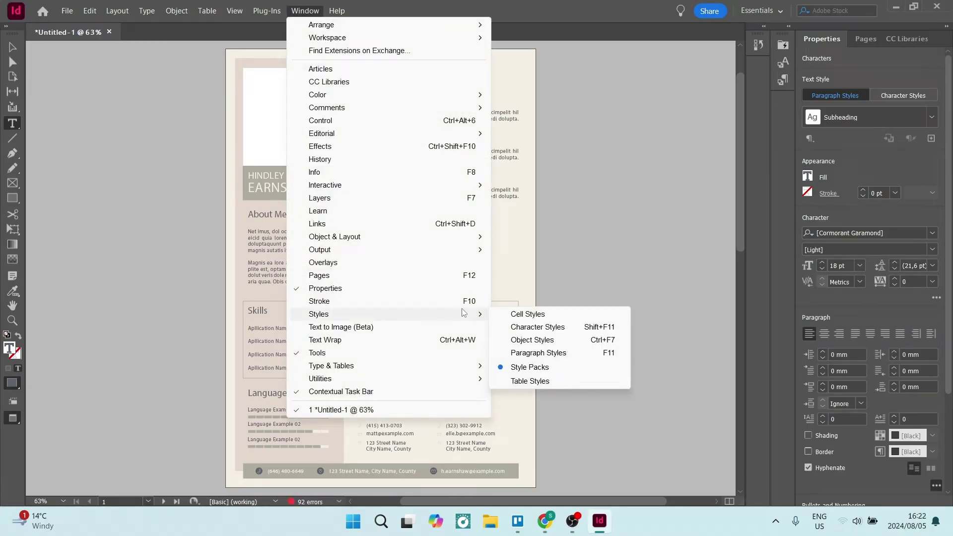
pyautogui.click(567, 326)
pyautogui.click(733, 358)
pyautogui.rightClick(654, 151)
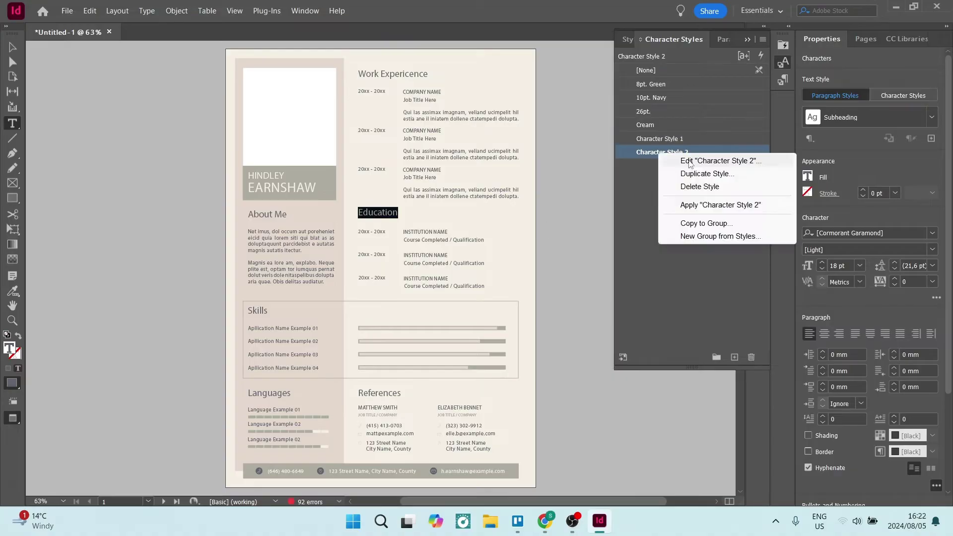
pyautogui.click(710, 159)
pyautogui.write('hIGHLIGH')
# Turn on underlining with a chosen weight in the HIGHLIGHT style and apply it to the Education heading
pyautogui.click(542, 203)
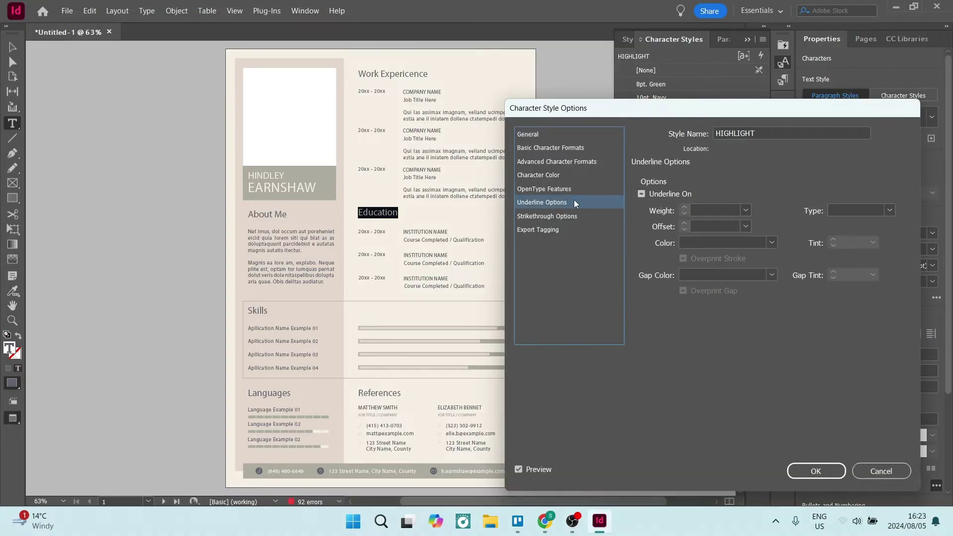
pyautogui.click(745, 212)
pyautogui.click(715, 318)
pyautogui.click(833, 472)
pyautogui.click(361, 218)
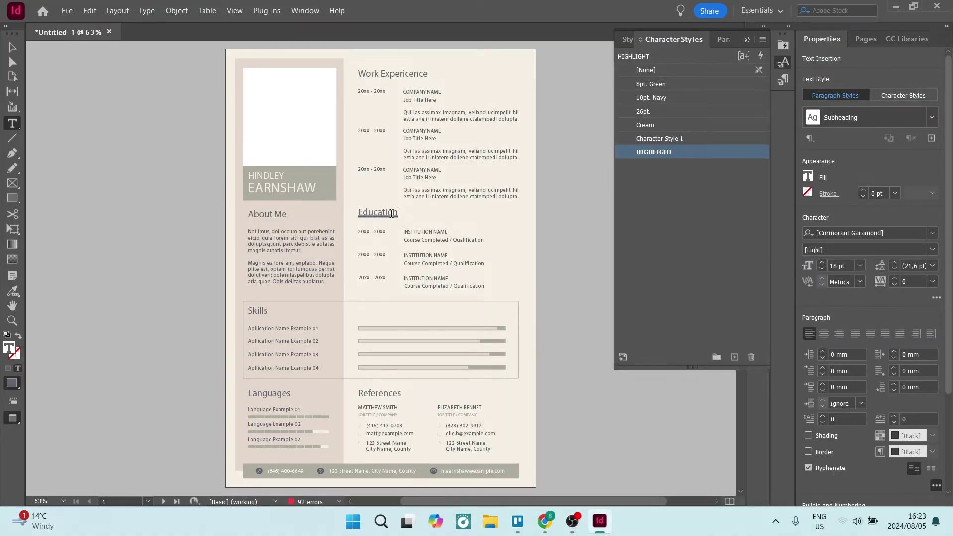
# Adjust the underline offset and pick an underline colour in the HIGHLIGHT style, and apply the style to the Work Experience heading
pyautogui.doubleClick(654, 151)
pyautogui.click(542, 202)
pyautogui.click(684, 223)
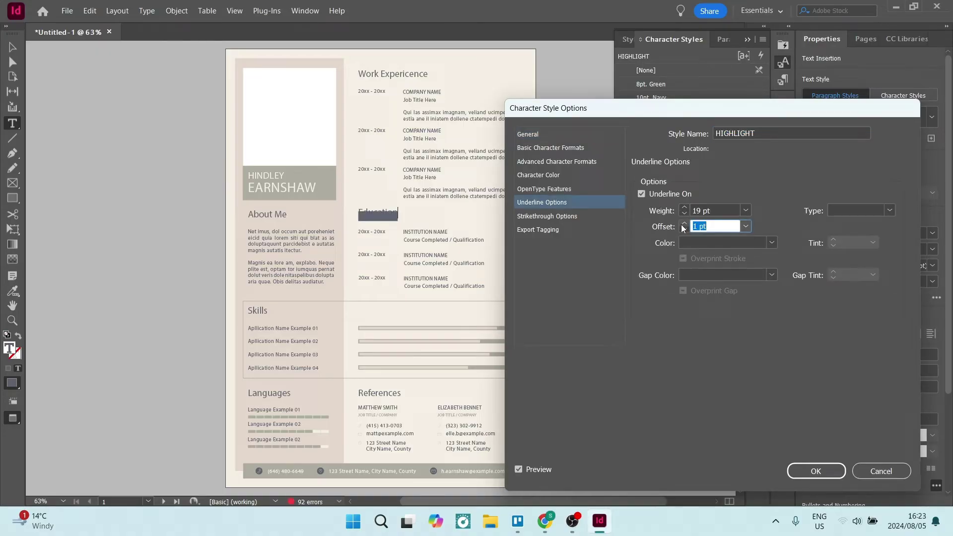
pyautogui.click(772, 242)
pyautogui.click(693, 354)
pyautogui.press('Return')
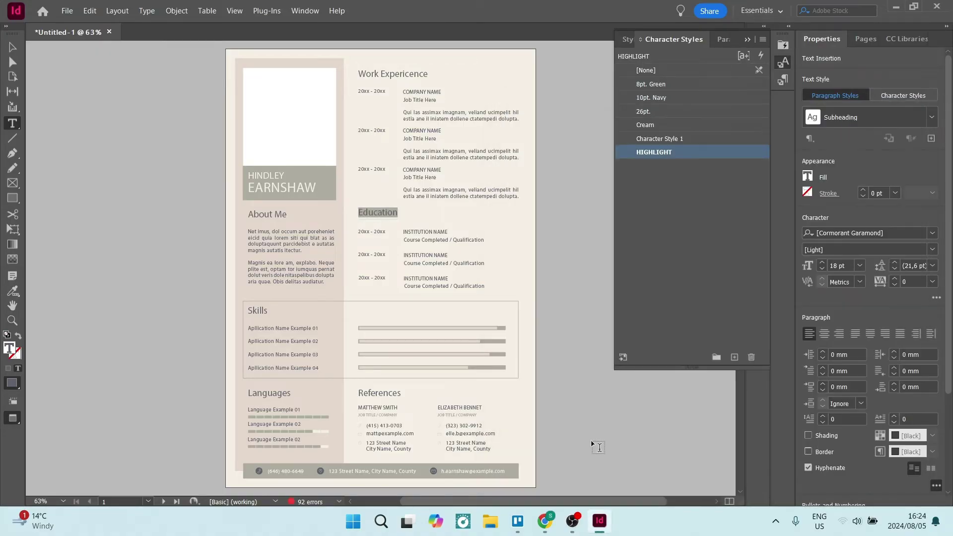
pyautogui.moveTo(359, 73); pyautogui.dragTo(430, 74)
pyautogui.click(656, 154)
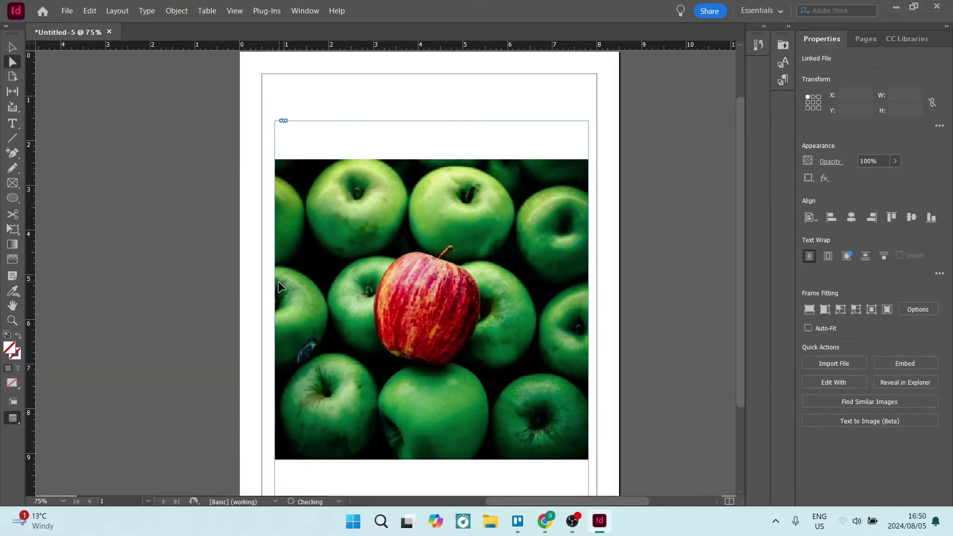
# Draw a circle about 3.18 in wide around the red apple and cut the image out of its frame
pyautogui.moveTo(12, 198); pyautogui.dragTo(35, 225)
pyautogui.moveTo(359, 234); pyautogui.dragTo(500, 376)
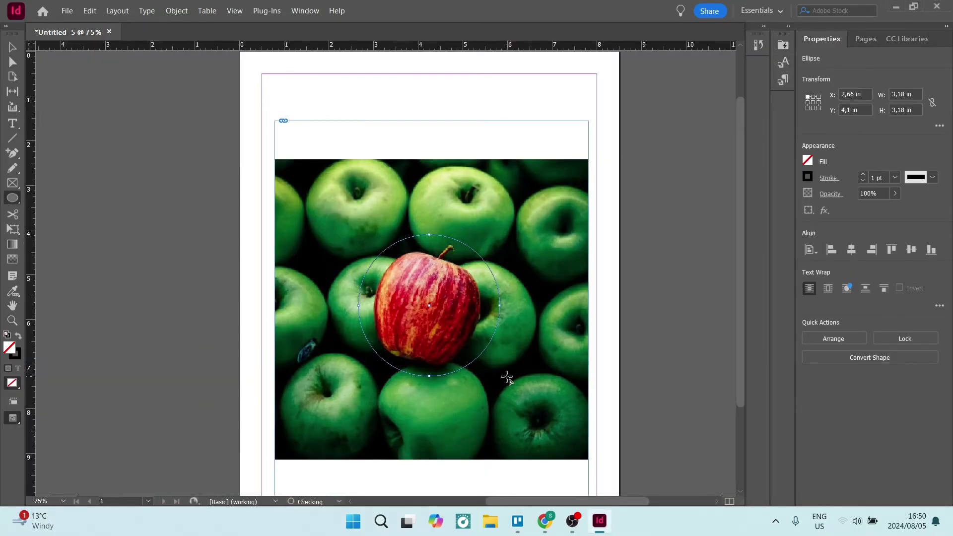
pyautogui.click(13, 61)
pyautogui.click(379, 376)
pyautogui.hotkey('ctrl', 'x')
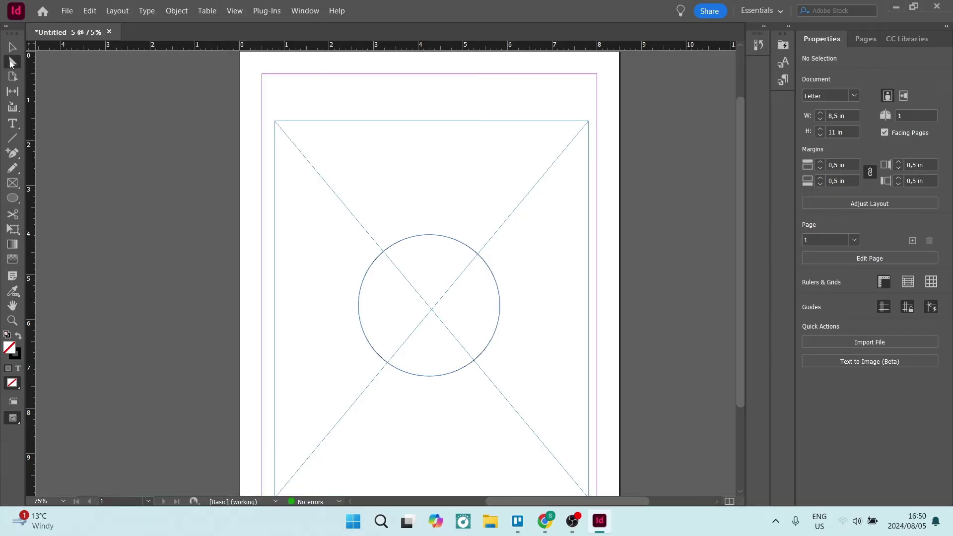
# Try to paste the cut apple image into the circle
pyautogui.click(422, 279)
pyautogui.click(90, 11)
pyautogui.click(109, 108)
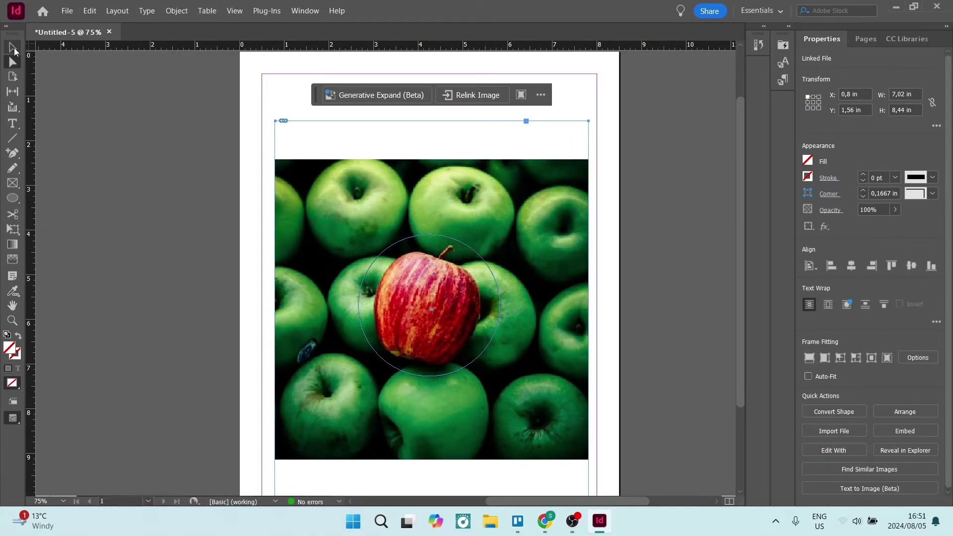
pyautogui.click(12, 48)
pyautogui.hotkey('ctrl', 'z')
# Select the circle around the frame's centre and use Paste Into to put the cut apple image inside it
pyautogui.click(366, 275)
pyautogui.click(71, 187)
pyautogui.click(13, 62)
pyautogui.click(89, 10)
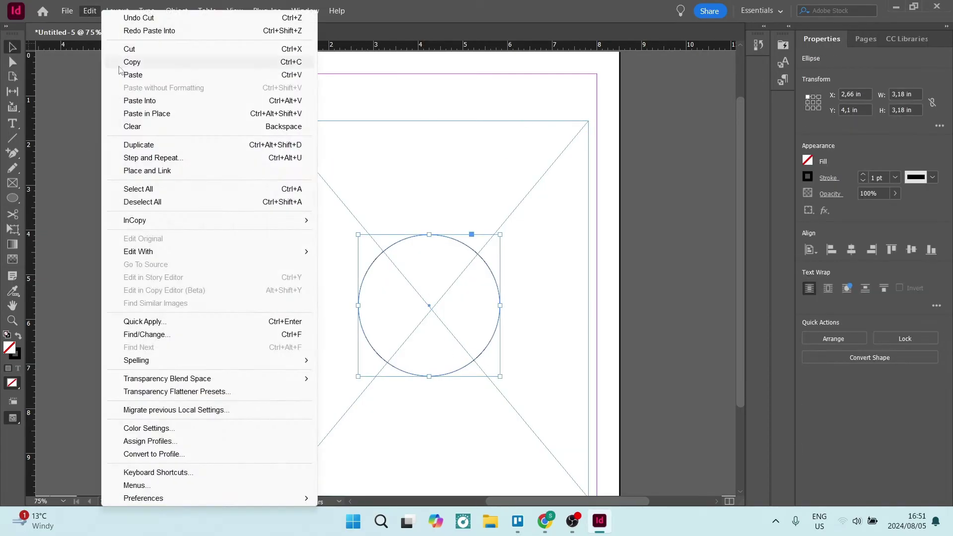
pyautogui.click(119, 101)
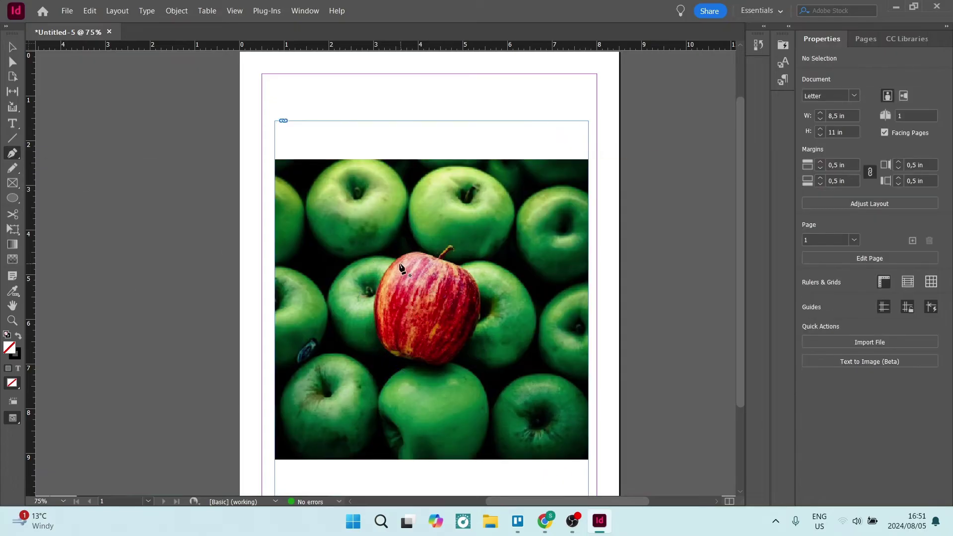
# Trace the red apple's outline, including its stem, as a closed path with the Pen tool
pyautogui.scroll(5, 405, 278)
pyautogui.scroll(-1, 405, 278)
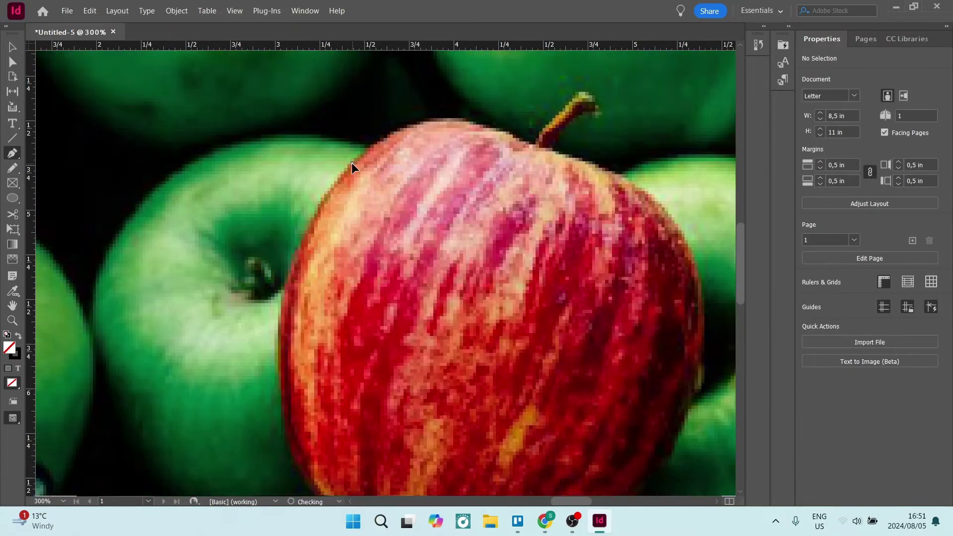
pyautogui.click(353, 164)
pyautogui.click(390, 135)
pyautogui.click(422, 122)
pyautogui.click(454, 120)
pyautogui.click(475, 119)
pyautogui.click(498, 130)
pyautogui.click(700, 364)
pyautogui.click(687, 398)
pyautogui.scroll(-3, 687, 398)
pyautogui.click(653, 366)
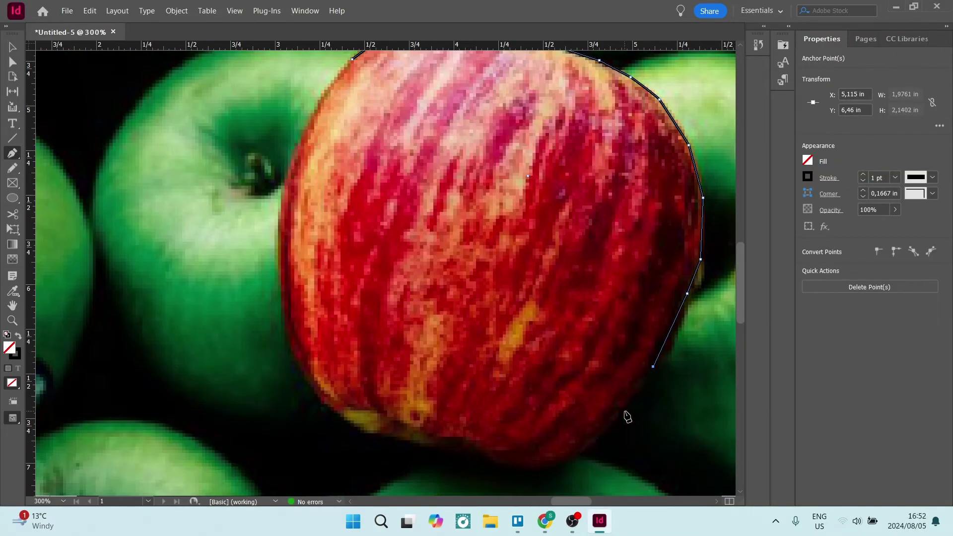
pyautogui.click(333, 413)
pyautogui.click(304, 382)
pyautogui.click(286, 339)
pyautogui.scroll(4, 285, 310)
pyautogui.click(352, 196)
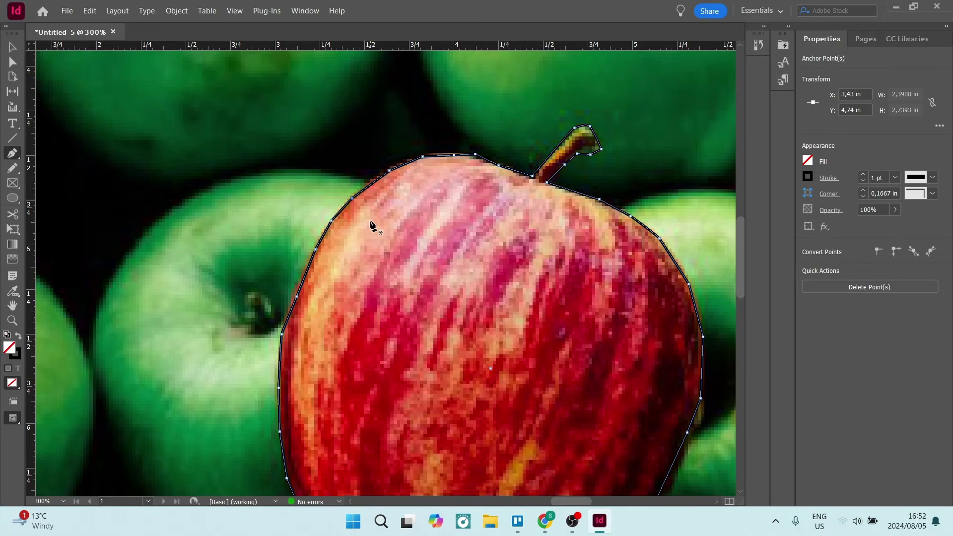
# Select the apple image inside its rectangular frame and cut it
pyautogui.scroll(-2, 371, 227)
pyautogui.click(12, 62)
pyautogui.scroll(-2, 97, 119)
pyautogui.scroll(1, 110, 137)
pyautogui.click(130, 142)
pyautogui.click(89, 10)
pyautogui.click(129, 48)
# Select the apple-shaped path and use Paste Into to put the cut image inside it
pyautogui.click(12, 47)
pyautogui.click(281, 208)
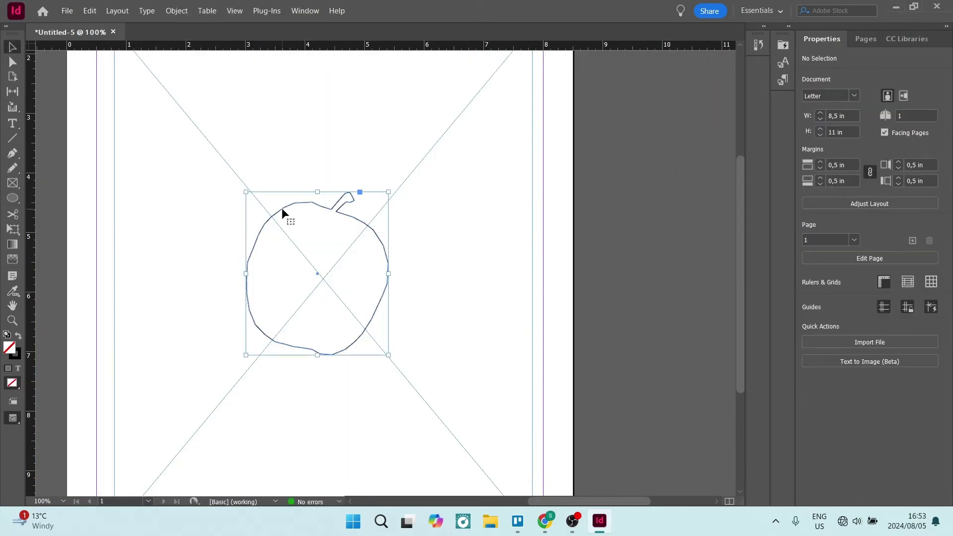
pyautogui.click(89, 10)
pyautogui.click(128, 100)
pyautogui.moveTo(12, 197); pyautogui.dragTo(60, 214)
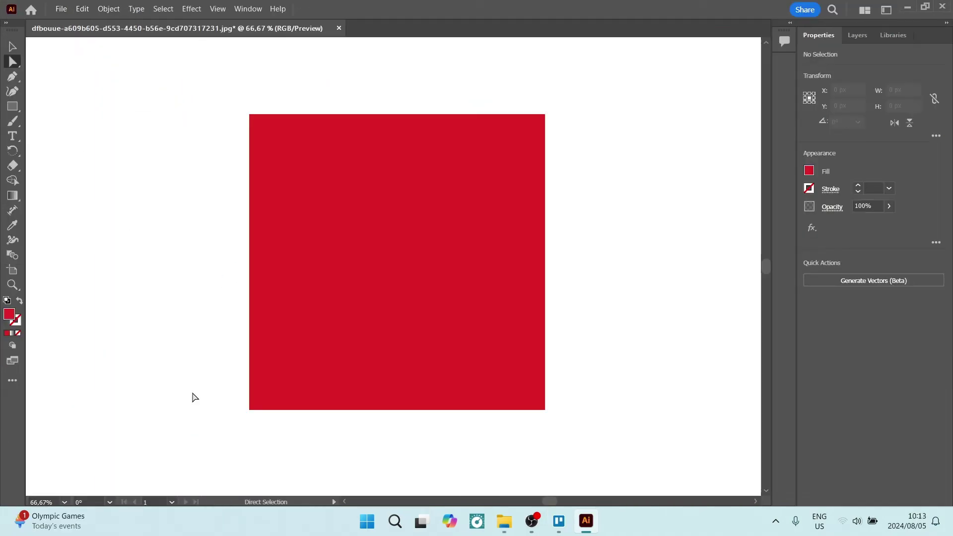
# In Illustrator, round the upper-left corner of the red square to a radius of about 110 px
pyautogui.press('v')
pyautogui.click(369, 297)
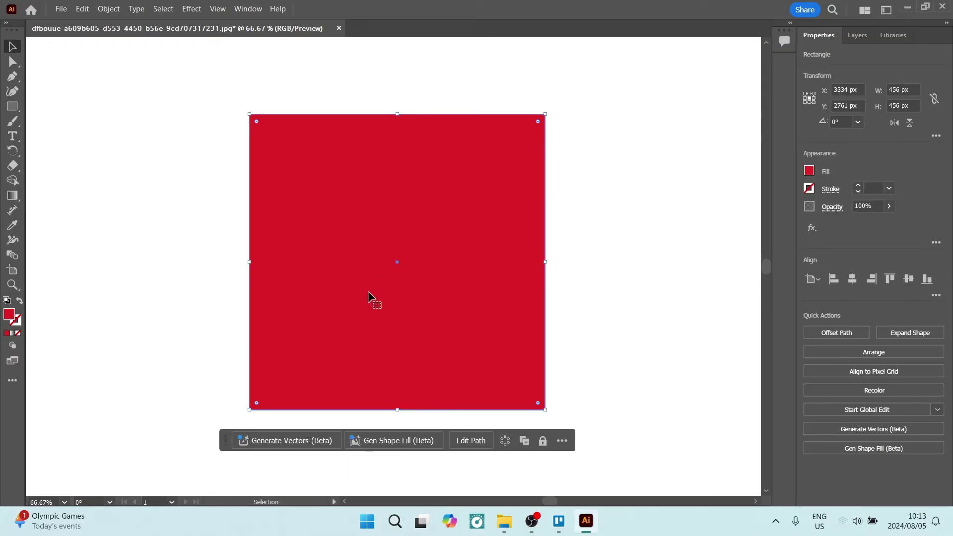
pyautogui.moveTo(257, 122); pyautogui.dragTo(320, 187)
pyautogui.click(53, 63)
pyautogui.click(12, 62)
pyautogui.click(249, 115)
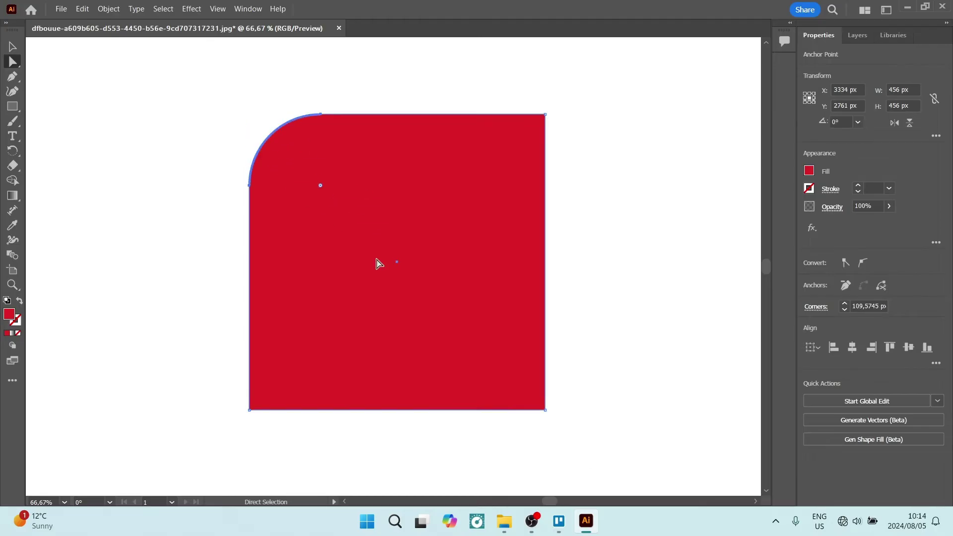
# Select different corners of the red square and round the upper-right and lower-left corners together
pyautogui.keyDown('shift'); pyautogui.click(545, 410); pyautogui.keyUp('shift')
pyautogui.moveTo(522, 429); pyautogui.dragTo(565, 392)
pyautogui.moveTo(213, 117); pyautogui.dragTo(327, 199)
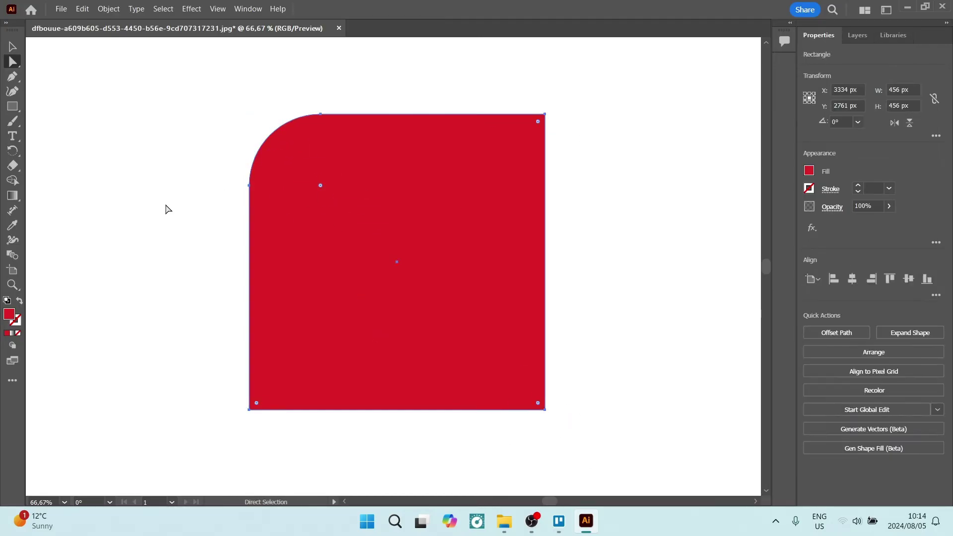
pyautogui.moveTo(525, 430); pyautogui.dragTo(446, 353)
pyautogui.moveTo(522, 83); pyautogui.dragTo(592, 151)
pyautogui.keyDown('shift'); pyautogui.click(249, 410); pyautogui.keyUp('shift')
pyautogui.moveTo(256, 403); pyautogui.dragTo(401, 303)
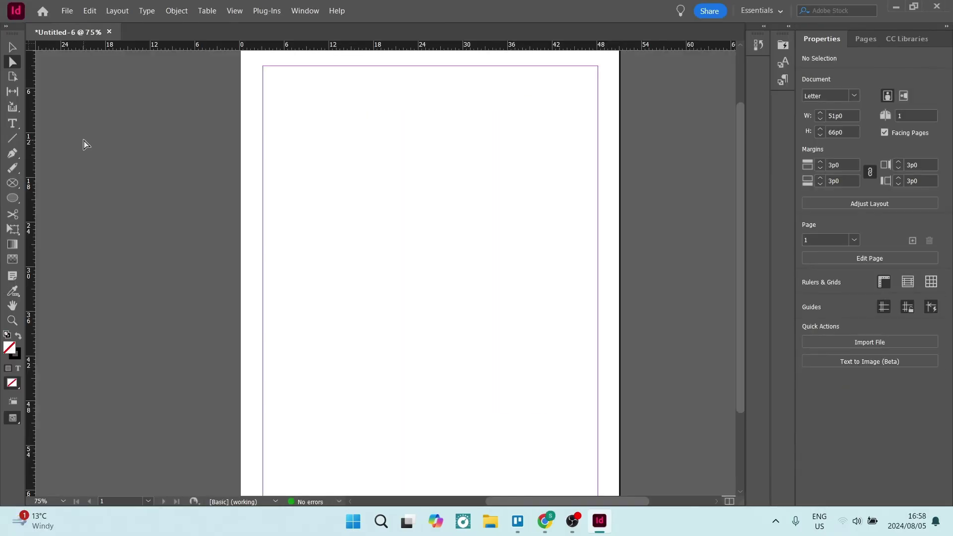
# In InDesign, draw an elliptical frame about 34p8 wide and 13p6 high in the upper half of the page
pyautogui.click(12, 188)
pyautogui.click(59, 212)
pyautogui.moveTo(301, 188); pyautogui.dragTo(560, 288)
# Add the path text "I AM TYPING ON A CURVED LINE AND I DON'T CARE WHAT YOU THINK!" along the ellipse's upper curve
pyautogui.click(12, 124)
pyautogui.click(75, 152)
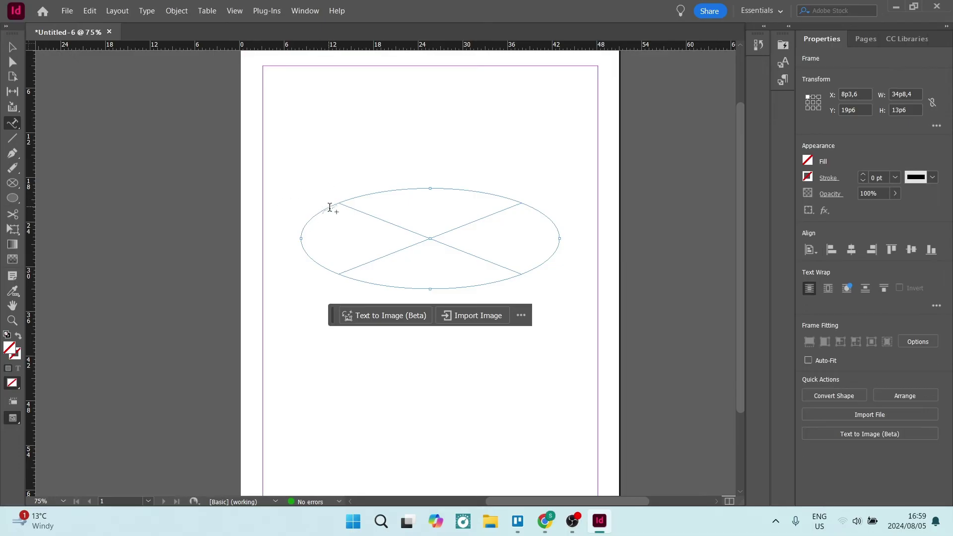
pyautogui.click(330, 208)
pyautogui.write("I AM TYPING ON A CURVED LINE AND I DON'T CARE WHAT YOU THINK!")
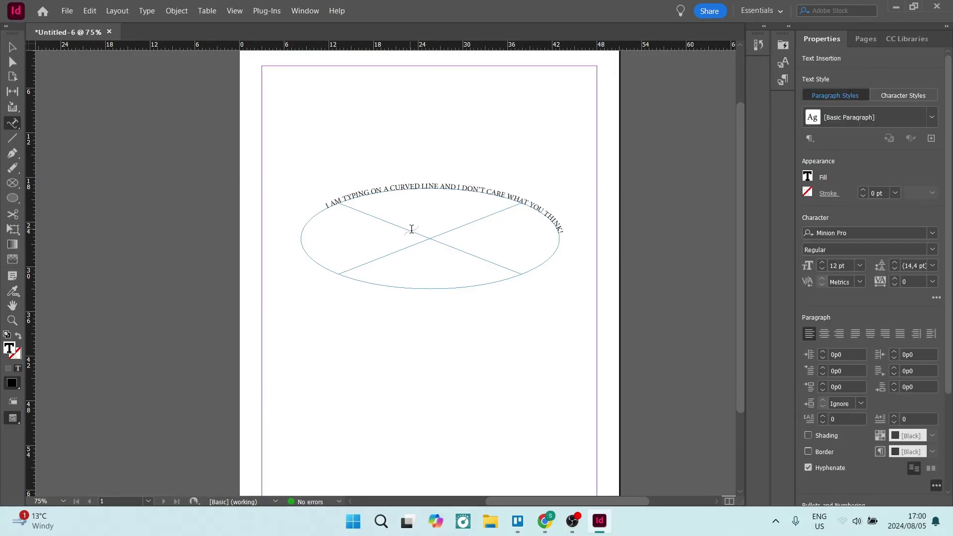
pyautogui.press('Escape')
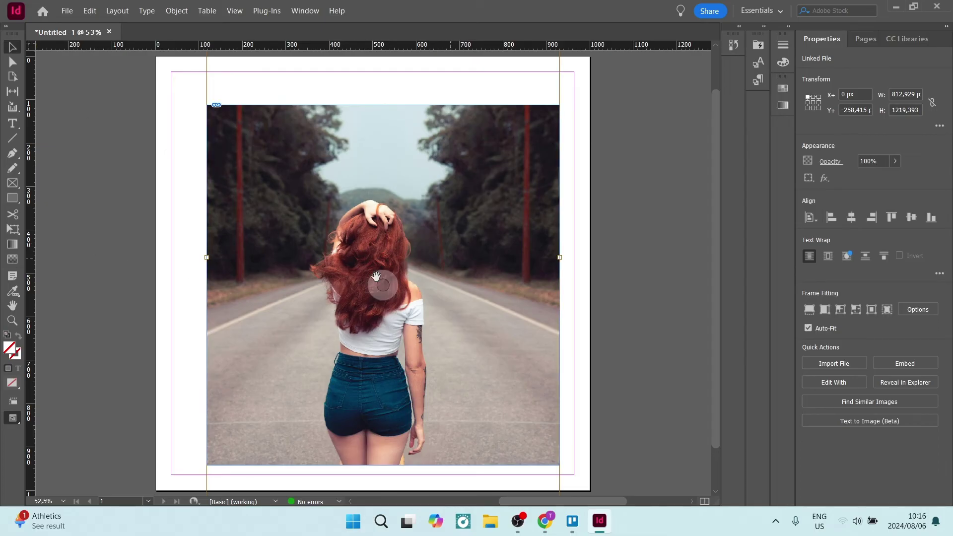
# Change the blending mode of the road photo inside its frame
pyautogui.click(829, 162)
pyautogui.click(715, 179)
pyautogui.click(641, 343)
pyautogui.doubleClick(507, 202)
pyautogui.doubleClick(222, 194)
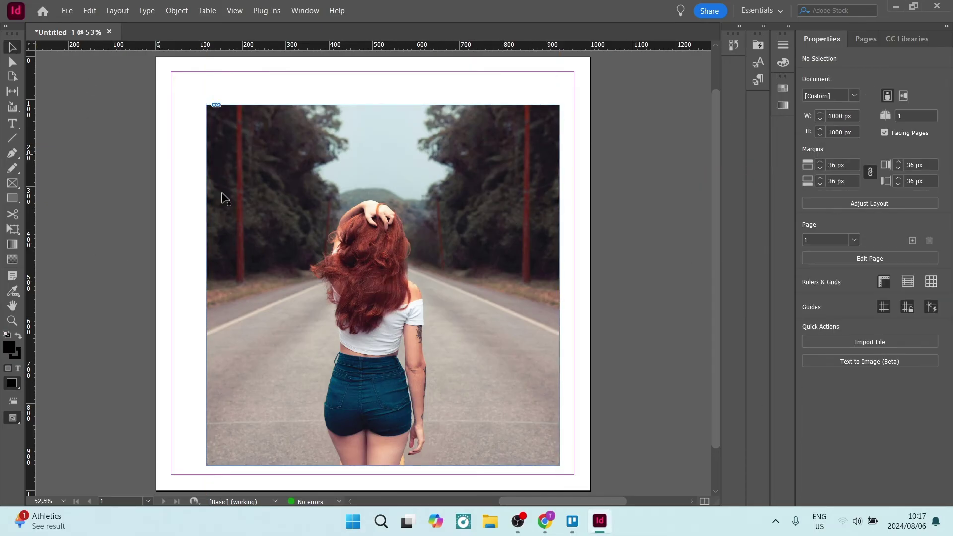
# Fill the photo's frame with the Registration swatch and choose a red shade for the fill in the Color Picker
pyautogui.click(136, 147)
pyautogui.click(507, 183)
pyautogui.click(808, 160)
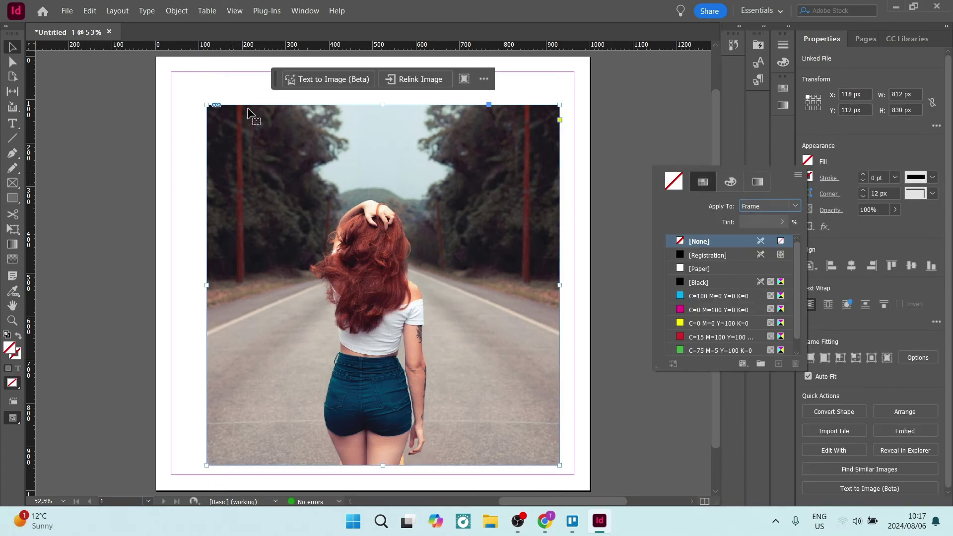
pyautogui.click(716, 254)
pyautogui.doubleClick(669, 185)
pyautogui.moveTo(397, 149); pyautogui.dragTo(663, 127)
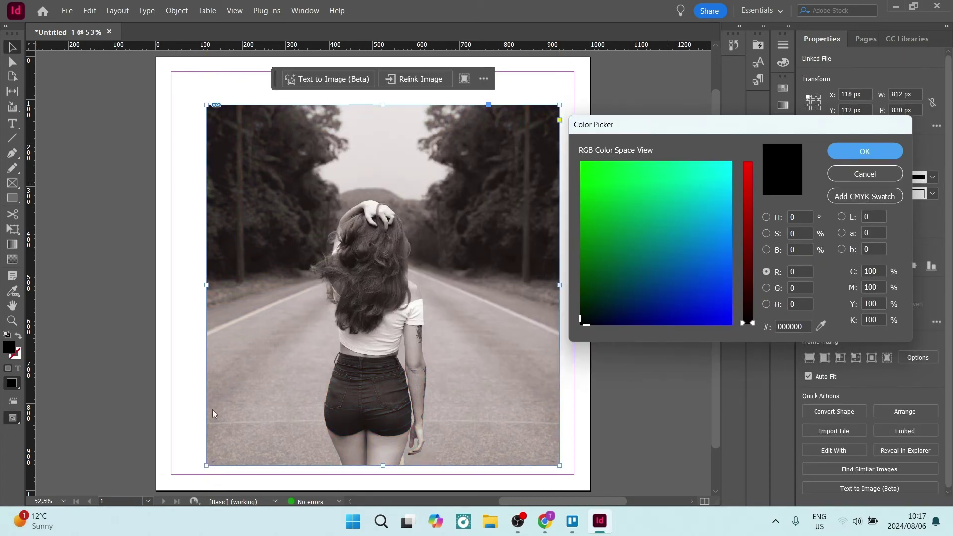
pyautogui.click(747, 209)
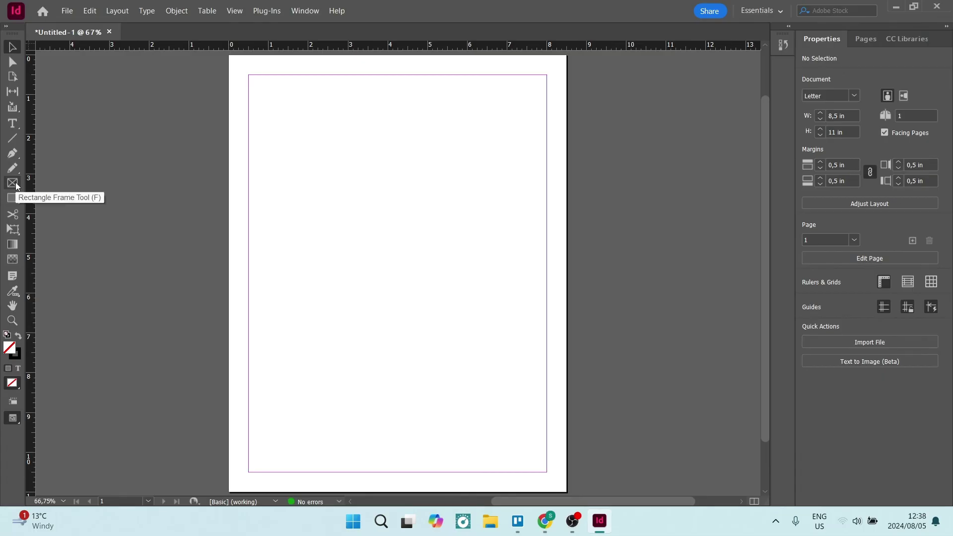
# Draw a rectangular frame about 6.79 by 3.78 in near the page's upper margin and place a photo from the AdobeLightroom folder in it
pyautogui.click(16, 183)
pyautogui.moveTo(262, 96); pyautogui.dragTo(532, 246)
pyautogui.click(67, 10)
pyautogui.click(84, 162)
pyautogui.scroll(-10, 526, 248)
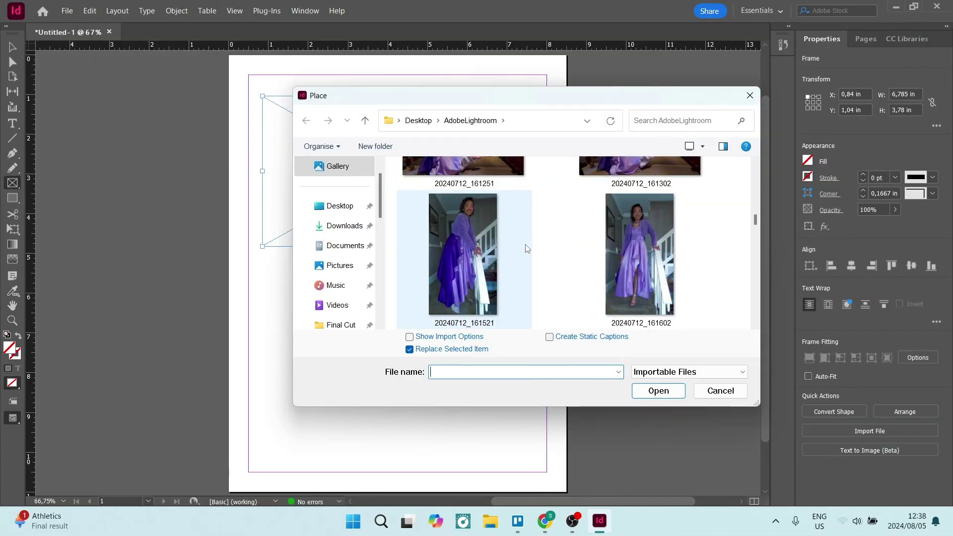
pyautogui.scroll(8, 526, 243)
pyautogui.doubleClick(465, 209)
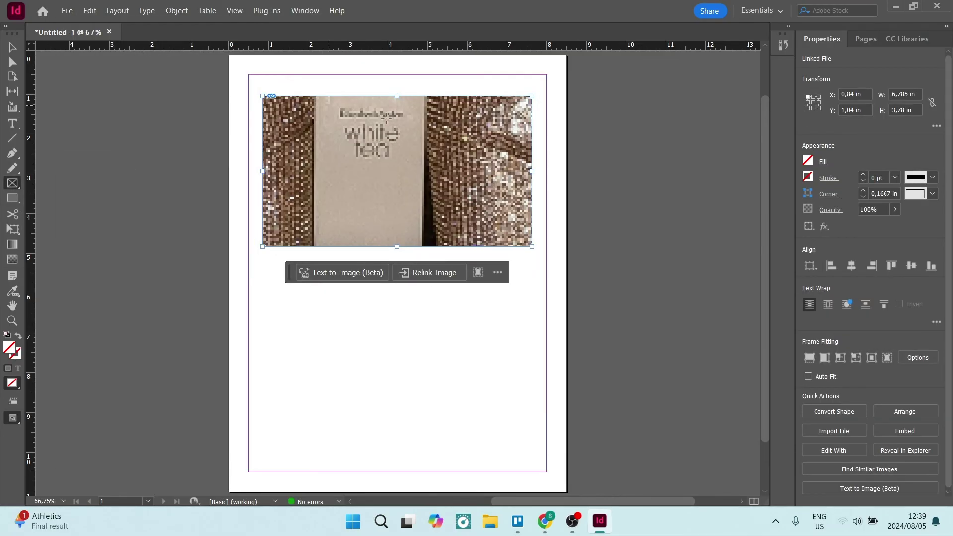
# Turn on Auto-Fit for the placed photo and resize its frame from the upper-right corner
pyautogui.click(808, 376)
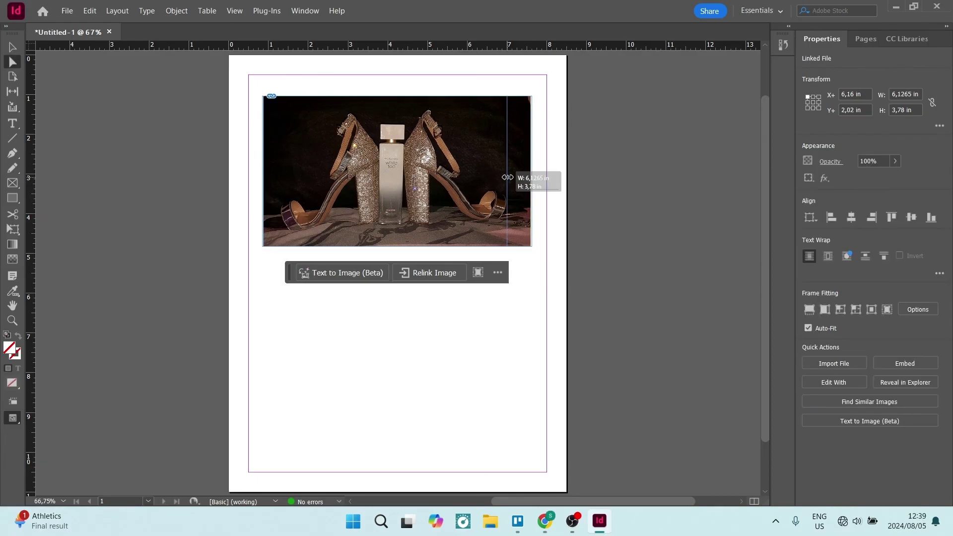
pyautogui.click(516, 171)
pyautogui.moveTo(532, 96); pyautogui.dragTo(540, 92)
pyautogui.hotkey('ctrl', 'shift', 'a')
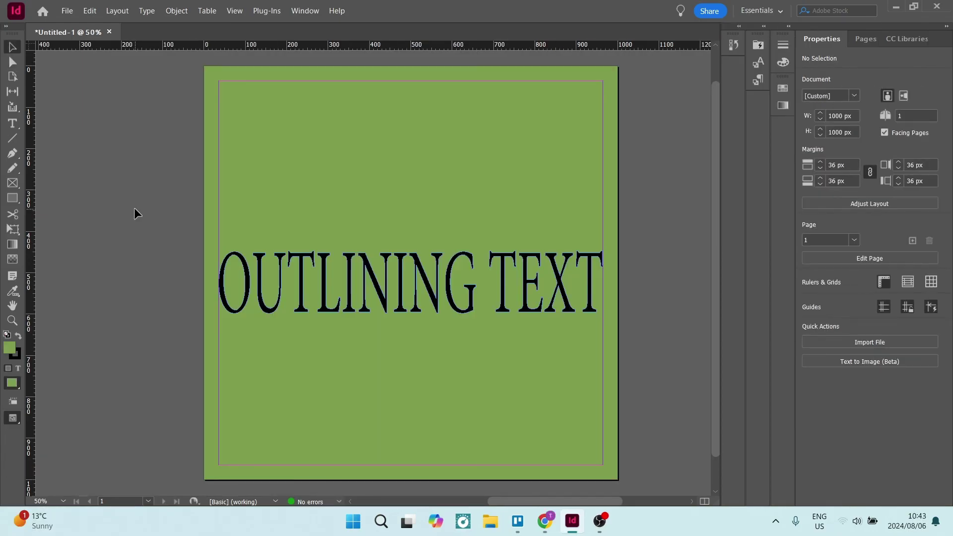
# Convert the OUTLINING TEXT lettering to outlines and select an anchor point on the letter U
pyautogui.click(291, 254)
pyautogui.click(147, 11)
pyautogui.click(107, 127)
pyautogui.click(13, 62)
pyautogui.click(266, 255)
pyautogui.scroll(3, 259, 271)
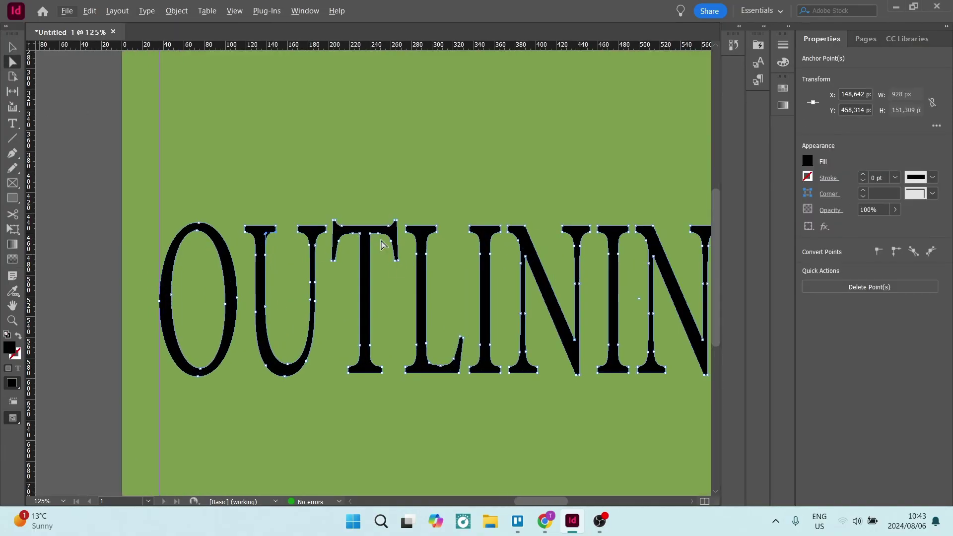